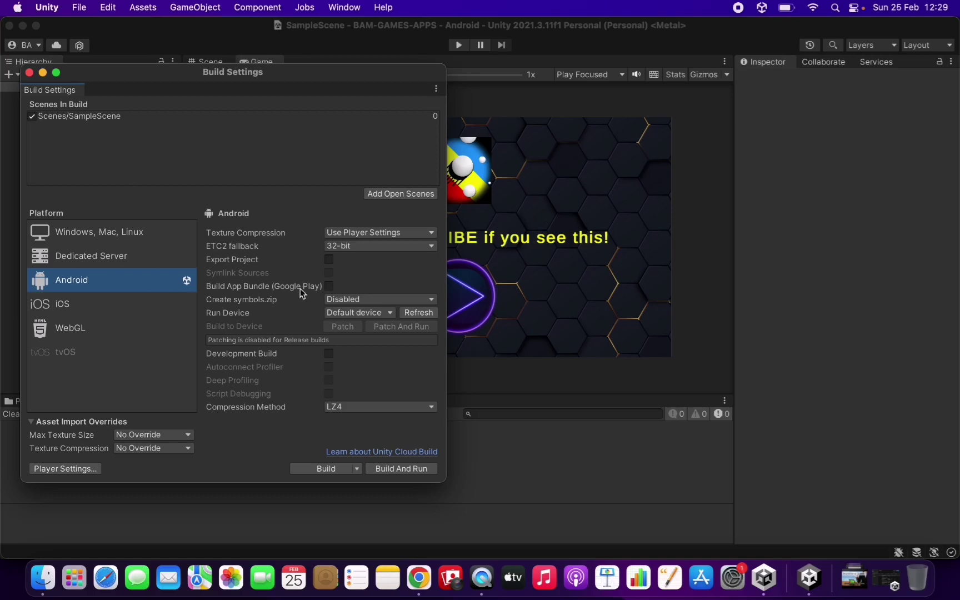
- Enable Build App Bundle (Google Play) for the Android platform and open the player settings
{"action": "left_click_drag", "start_coordinate": [210, 289], "coordinate": [272, 291]}
{"action": "left_click", "coordinate": [329, 286]}
{"action": "left_click", "coordinate": [55, 470]}
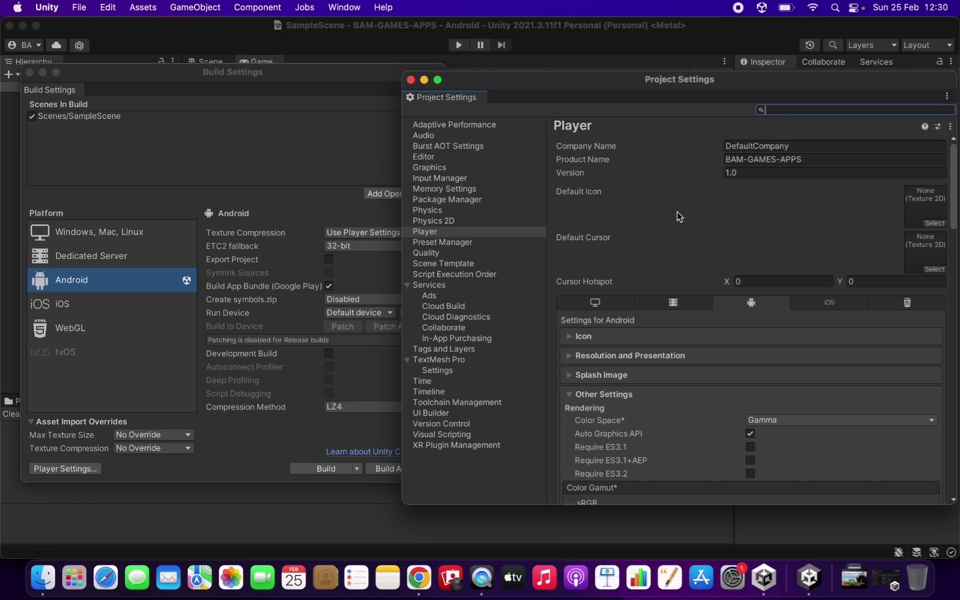
- Set the company name to "Developer Name" and the product name to "Game Name"
{"action": "left_click_drag", "start_coordinate": [789, 146], "coordinate": [716, 147]}
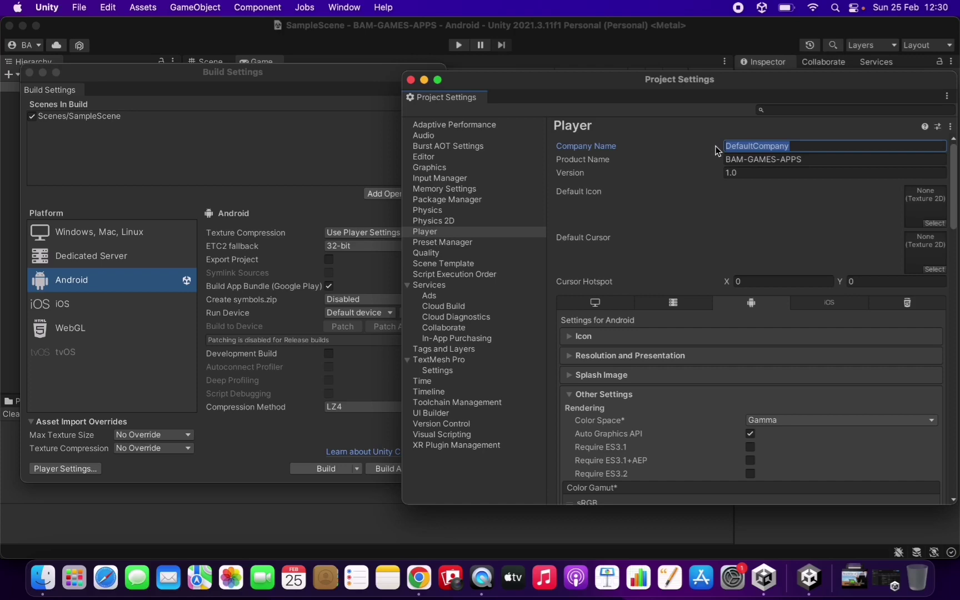
{"action": "type", "text": "Developer Name"}
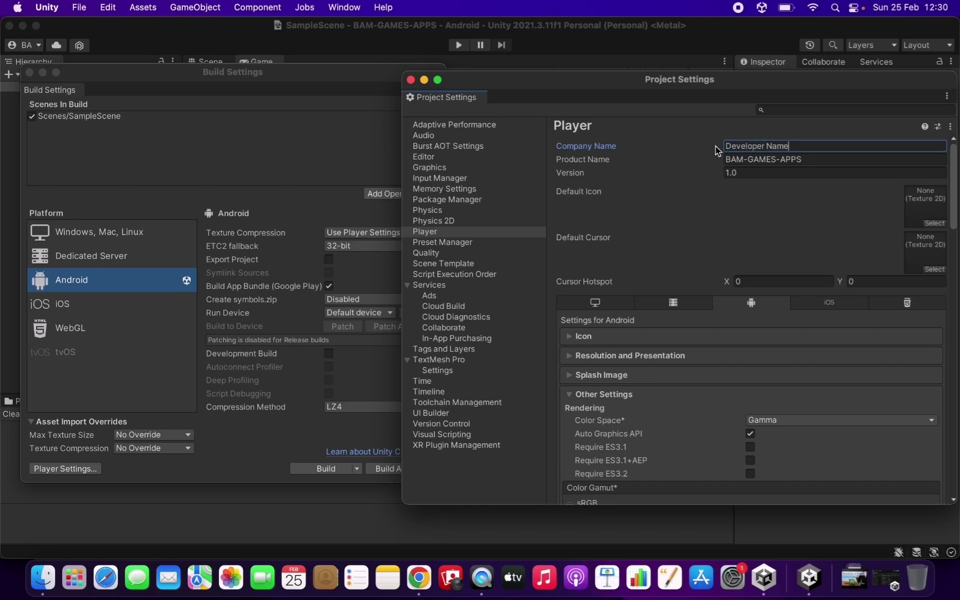
{"action": "left_click", "coordinate": [755, 159]}
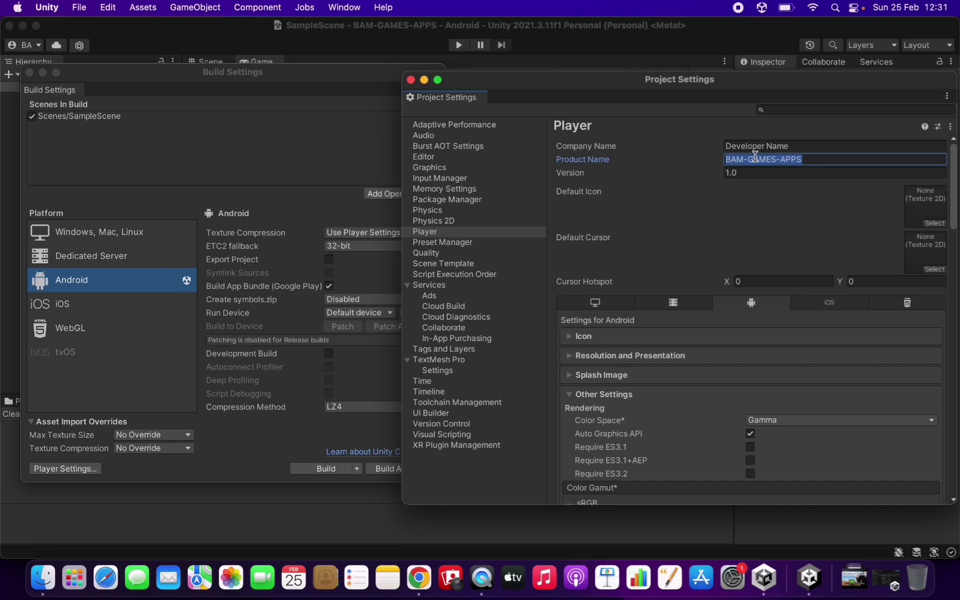
{"action": "type", "text": "Game Name"}
- Search the textures for "logo" and assign logo-drag-drop as the default icon
{"action": "left_click", "coordinate": [559, 195]}
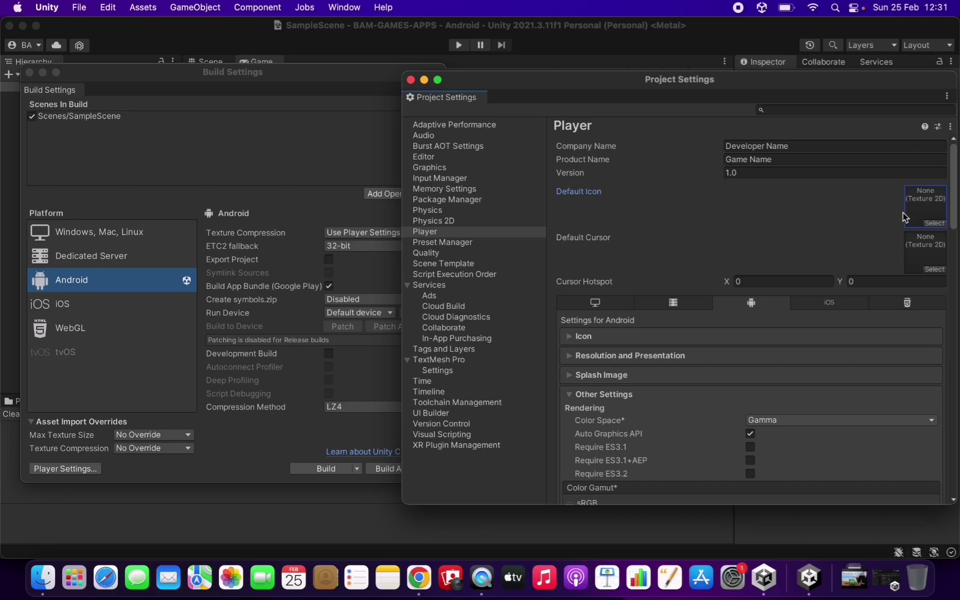
{"action": "left_click", "coordinate": [934, 224]}
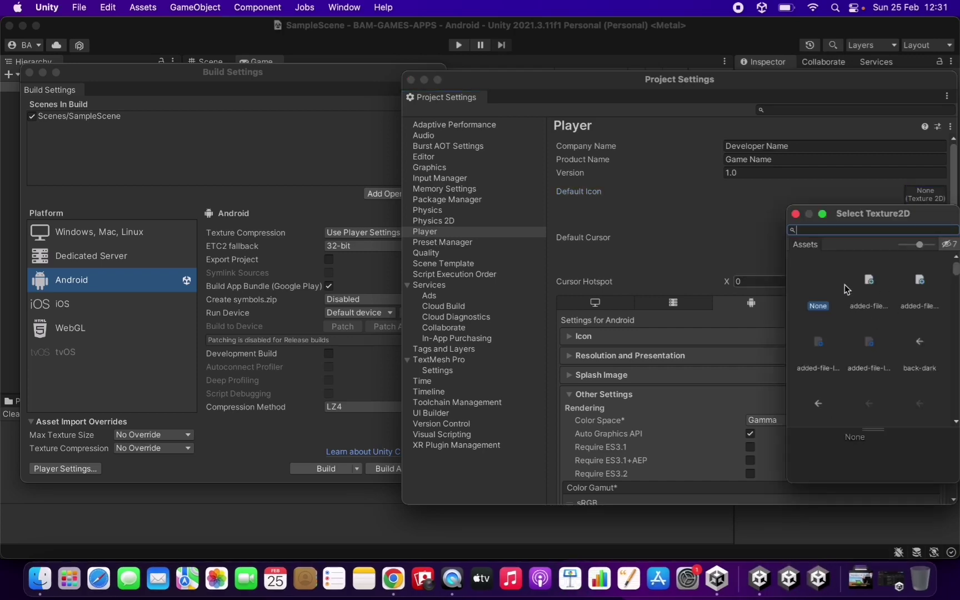
{"action": "type", "text": "logo"}
{"action": "left_click", "coordinate": [868, 279]}
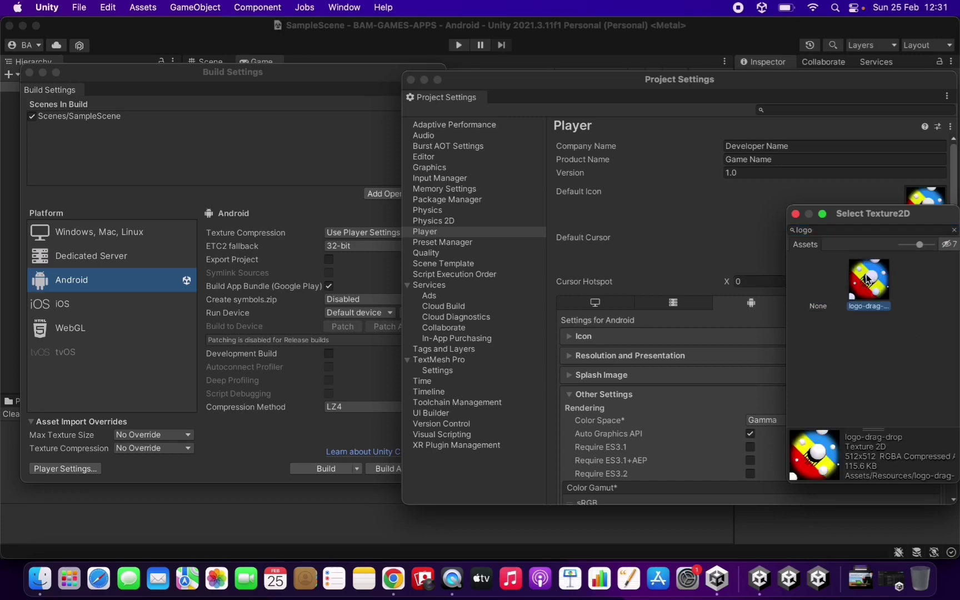
{"action": "left_click", "coordinate": [796, 213]}
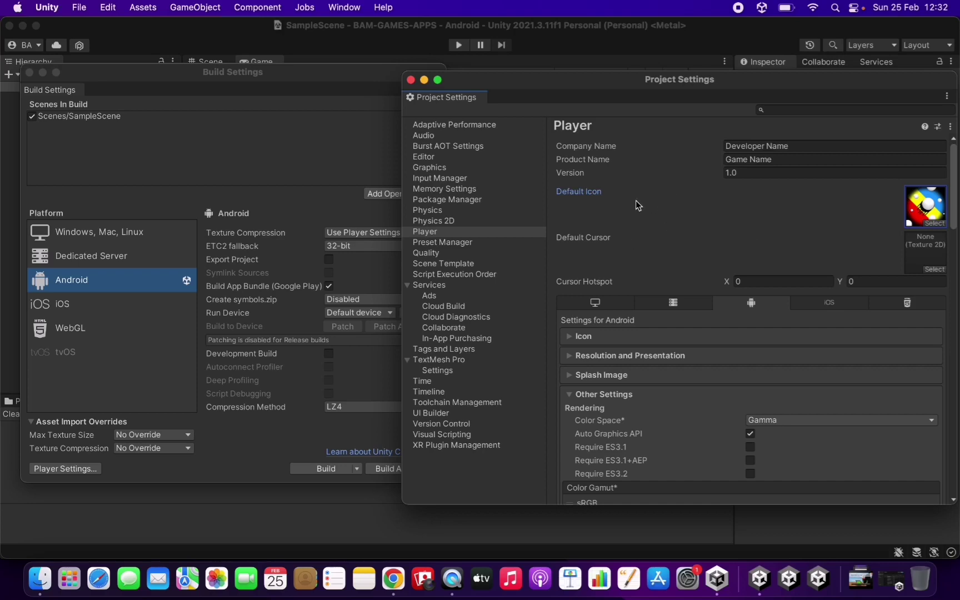
- Disable Portrait and Portrait Upside Down among the allowed auto-rotation orientations in the Android Resolution and Presentation settings
{"action": "scroll", "coordinate": [663, 210], "scroll_direction": "down", "scroll_amount": 3}
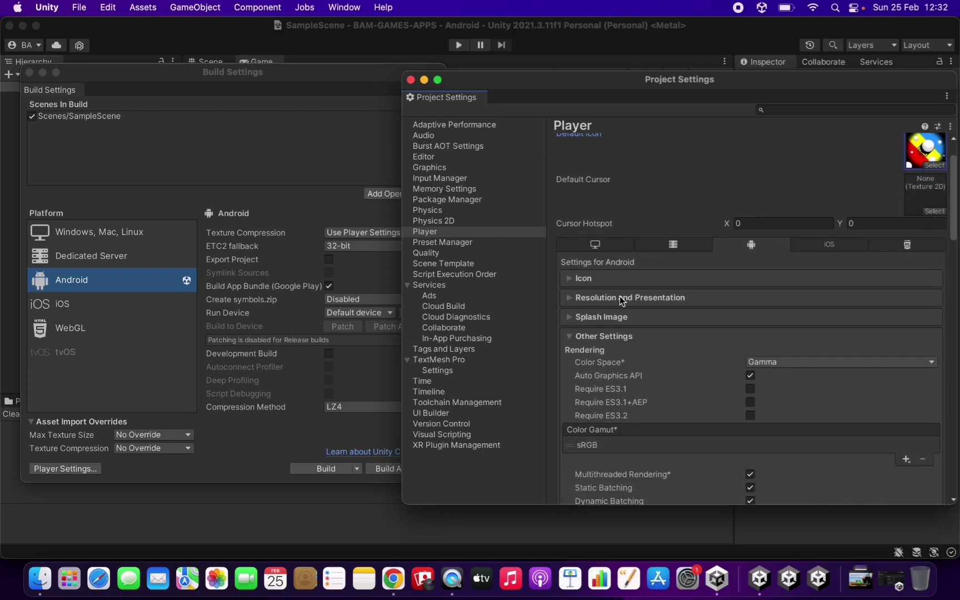
{"action": "left_click", "coordinate": [579, 299]}
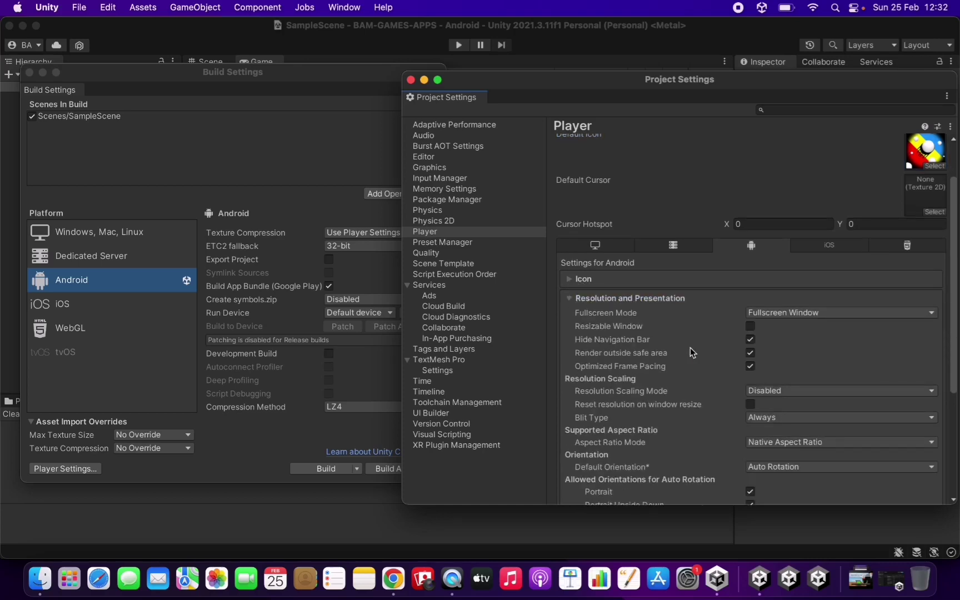
{"action": "mouse_move", "coordinate": [690, 350]}
{"action": "scroll", "coordinate": [665, 330], "scroll_direction": "down", "scroll_amount": 3}
{"action": "scroll", "coordinate": [665, 330], "scroll_direction": "down", "scroll_amount": 3}
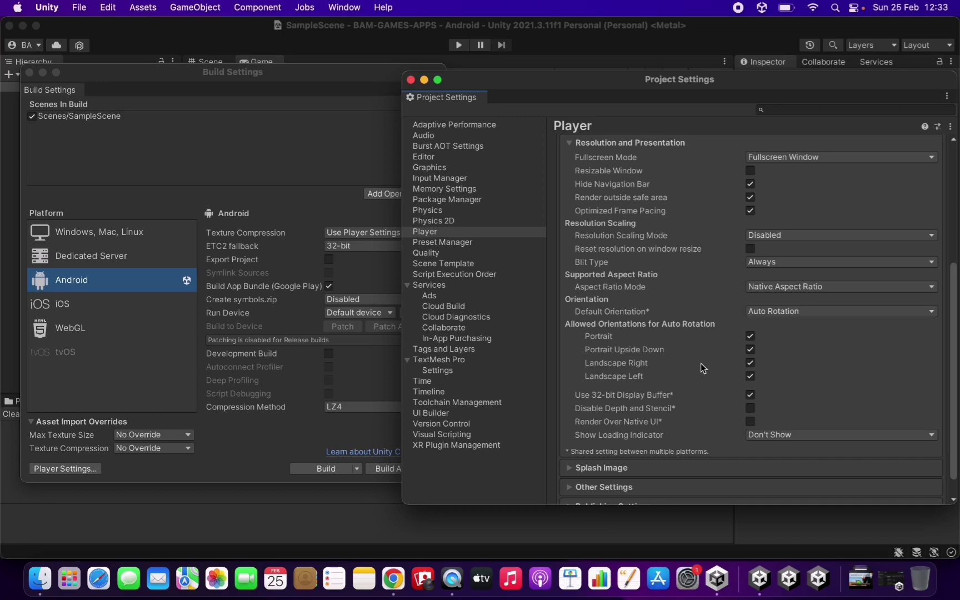
{"action": "left_click", "coordinate": [750, 336]}
{"action": "left_click", "coordinate": [751, 349]}
- Close the project and build settings windows, and reopen the Android player settings at the allowed orientations
{"action": "left_click", "coordinate": [410, 79]}
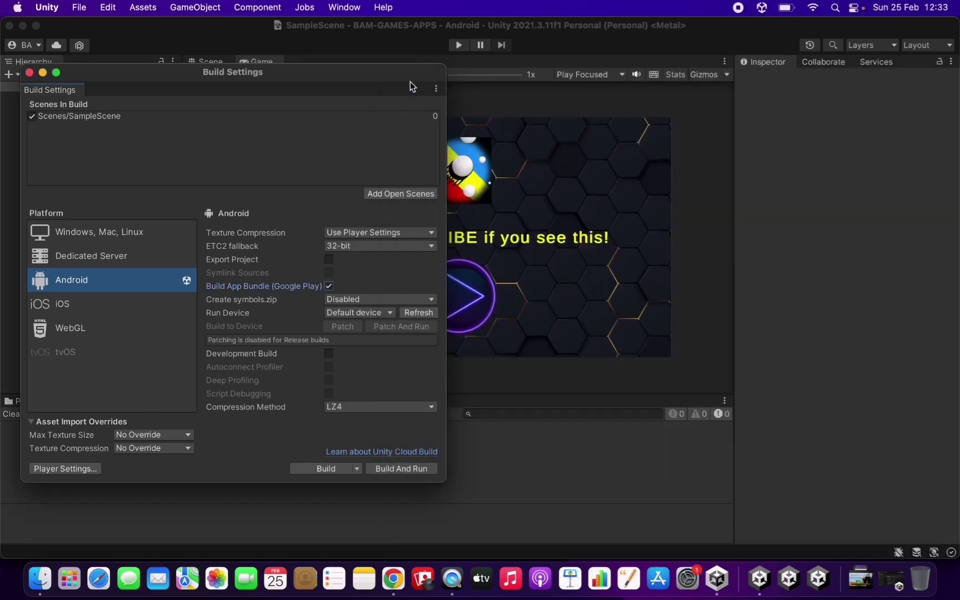
{"action": "left_click", "coordinate": [29, 72]}
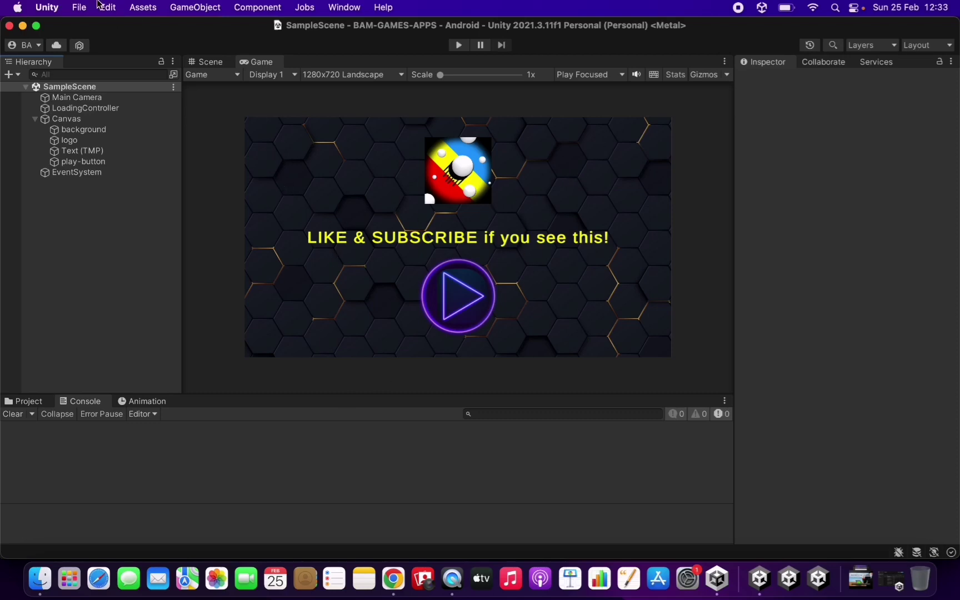
{"action": "left_click", "coordinate": [79, 7]}
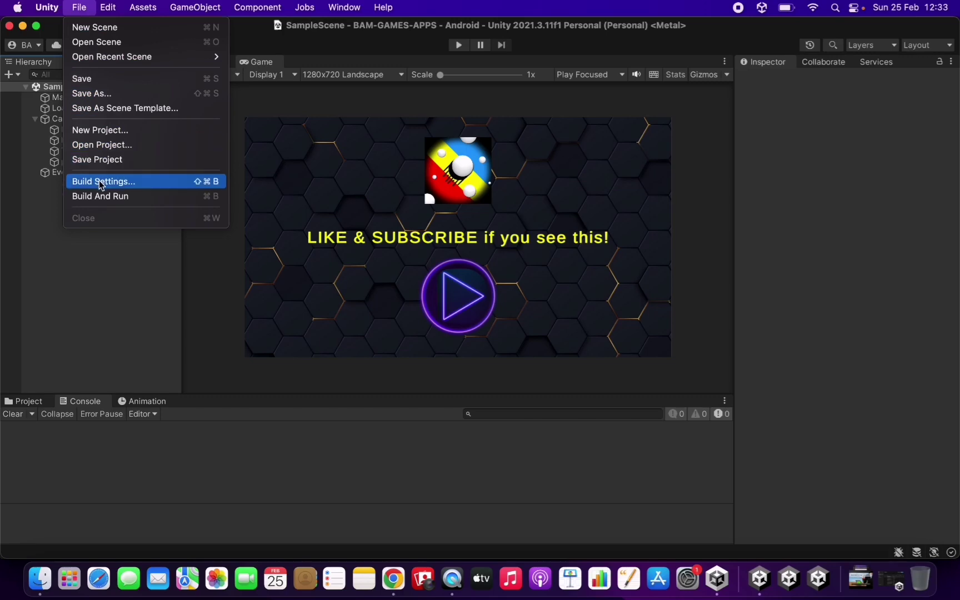
{"action": "left_click", "coordinate": [102, 184]}
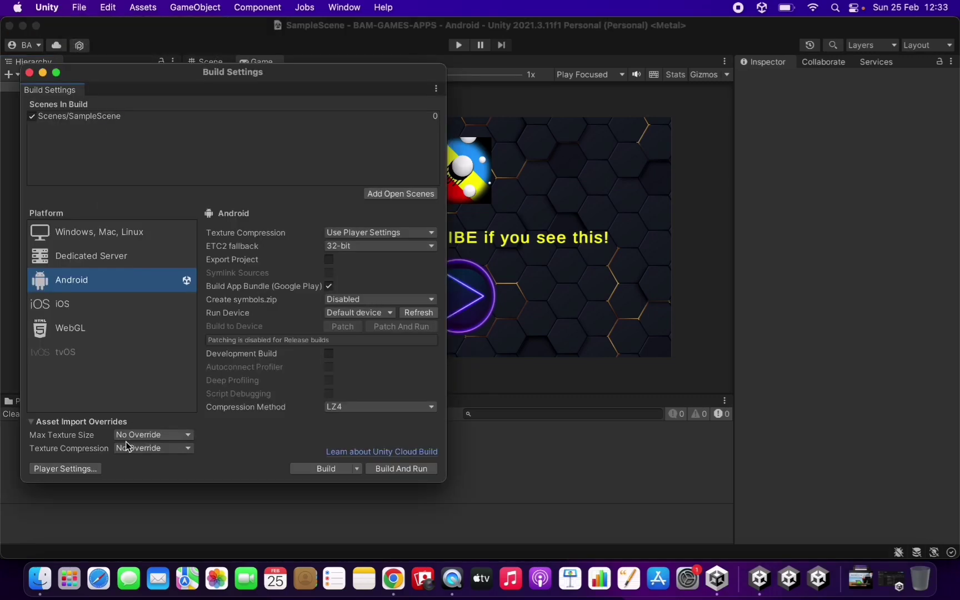
{"action": "left_click", "coordinate": [66, 468]}
{"action": "scroll", "coordinate": [653, 409], "scroll_direction": "down", "scroll_amount": 5}
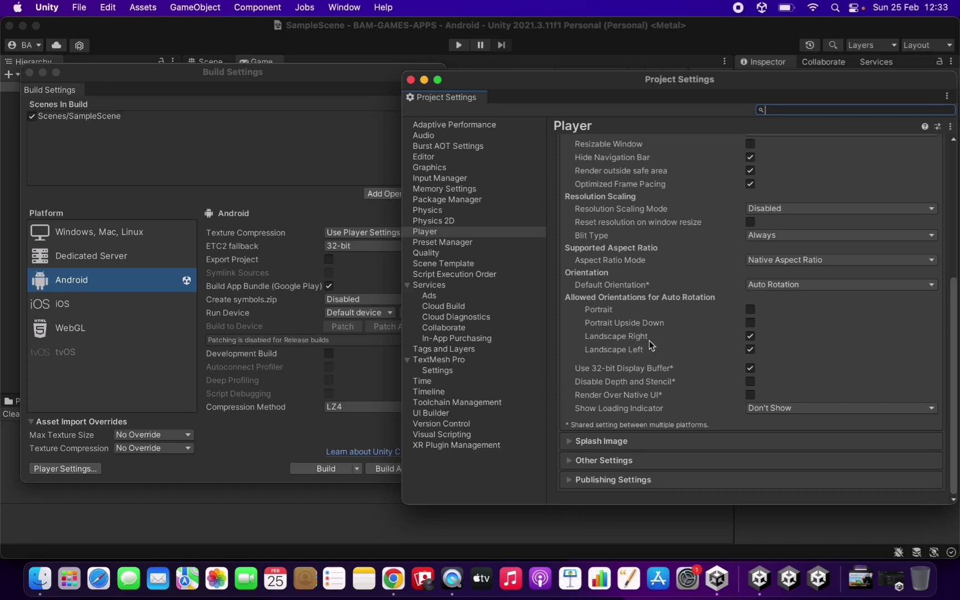
{"action": "left_click", "coordinate": [625, 336]}
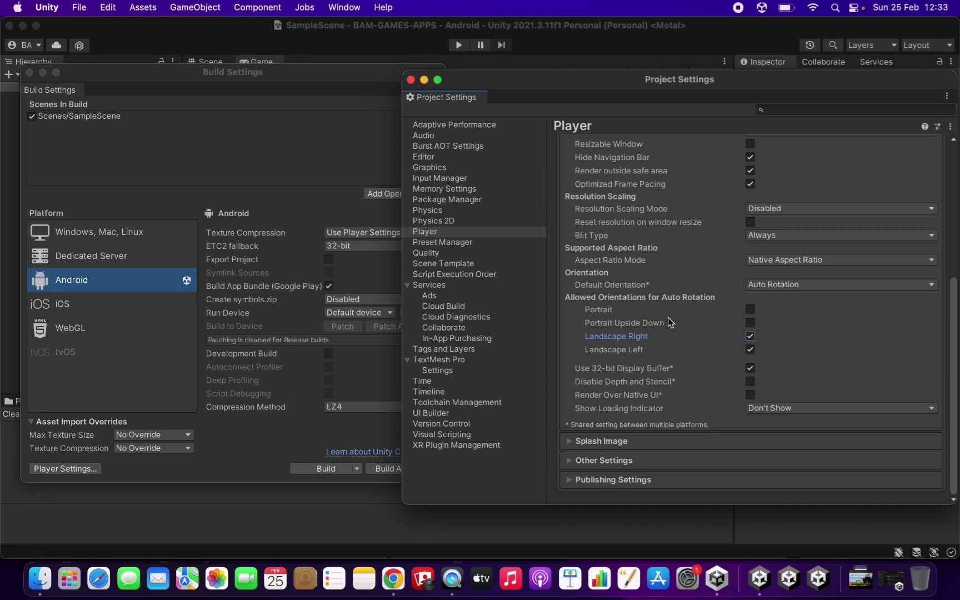
- Expand Other Settings for Android and open the Package Name field under Identification
{"action": "left_click", "coordinate": [603, 460]}
{"action": "scroll", "coordinate": [602, 459], "scroll_direction": "down", "scroll_amount": 10}
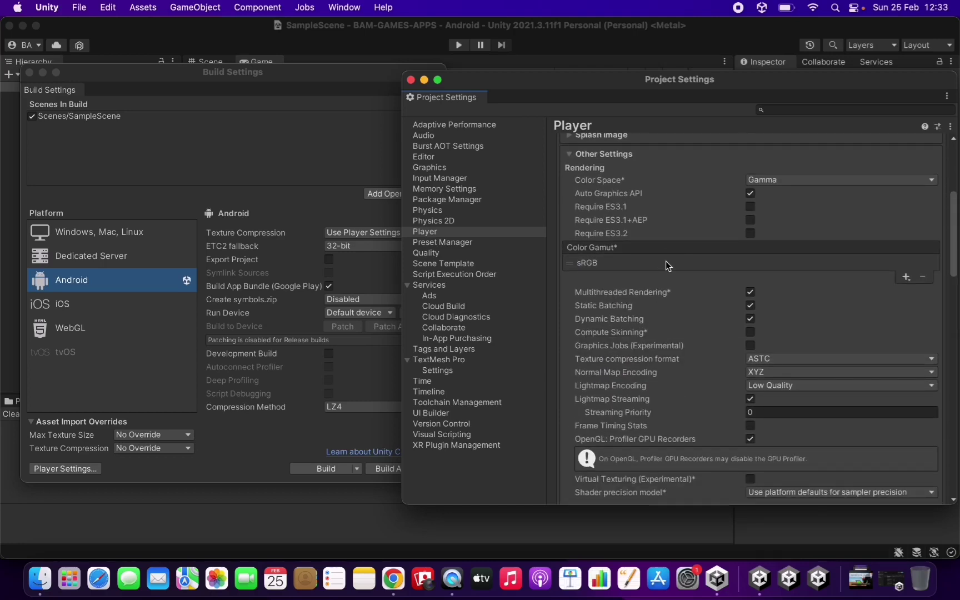
{"action": "scroll", "coordinate": [665, 261], "scroll_direction": "down", "scroll_amount": 15}
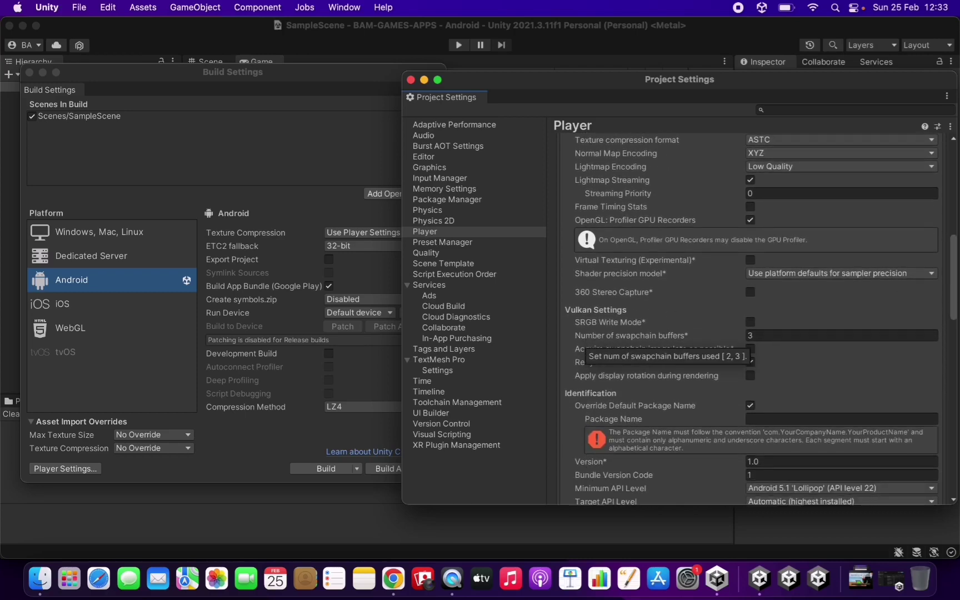
{"action": "scroll", "coordinate": [667, 341], "scroll_direction": "down", "scroll_amount": 8}
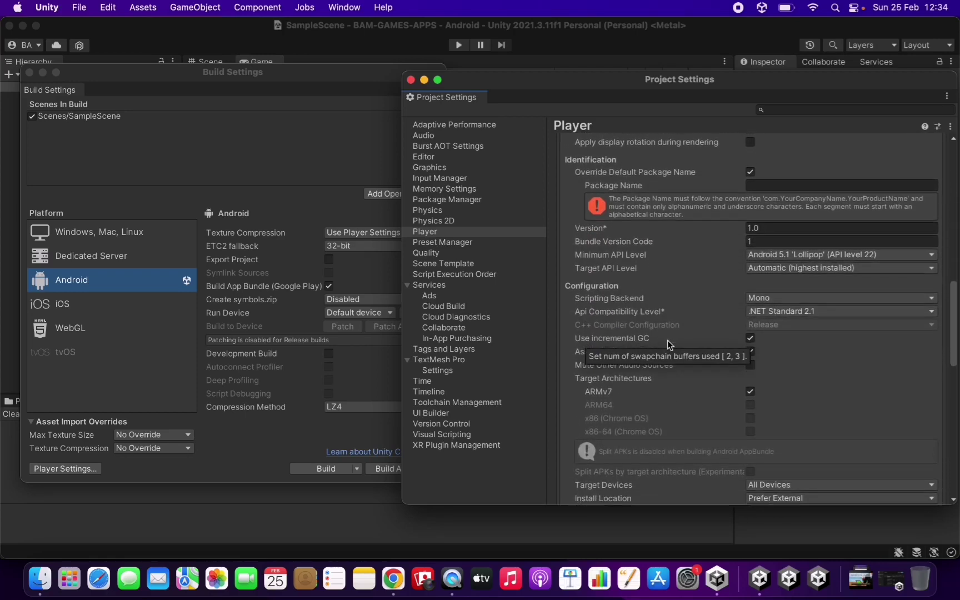
{"action": "scroll", "coordinate": [668, 344], "scroll_direction": "down", "scroll_amount": 1}
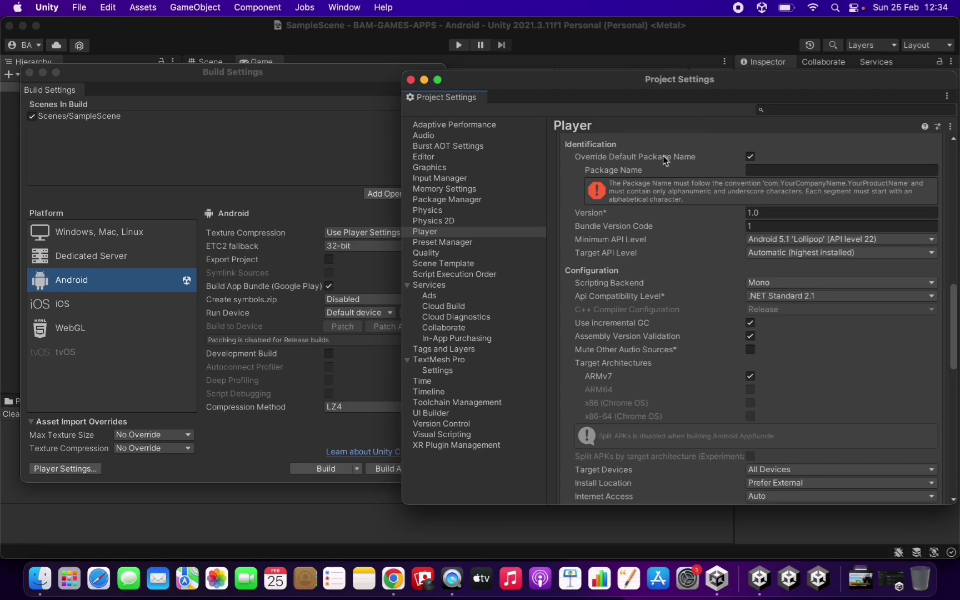
{"action": "left_click", "coordinate": [778, 170]}
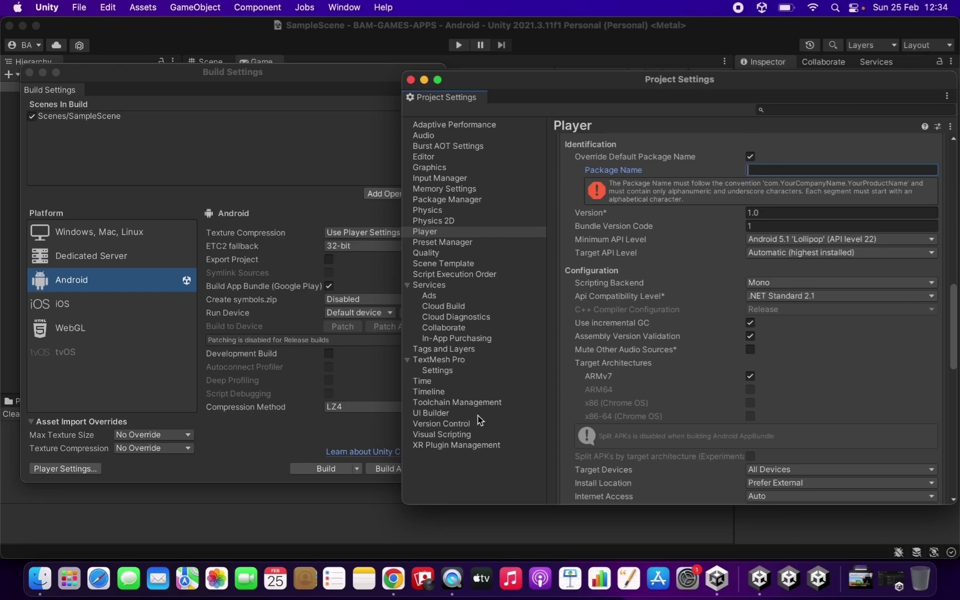
- Switch to Chrome, open Instagram's Google Play page and examine the parts of the package name in its web address
{"action": "left_click", "coordinate": [393, 578]}
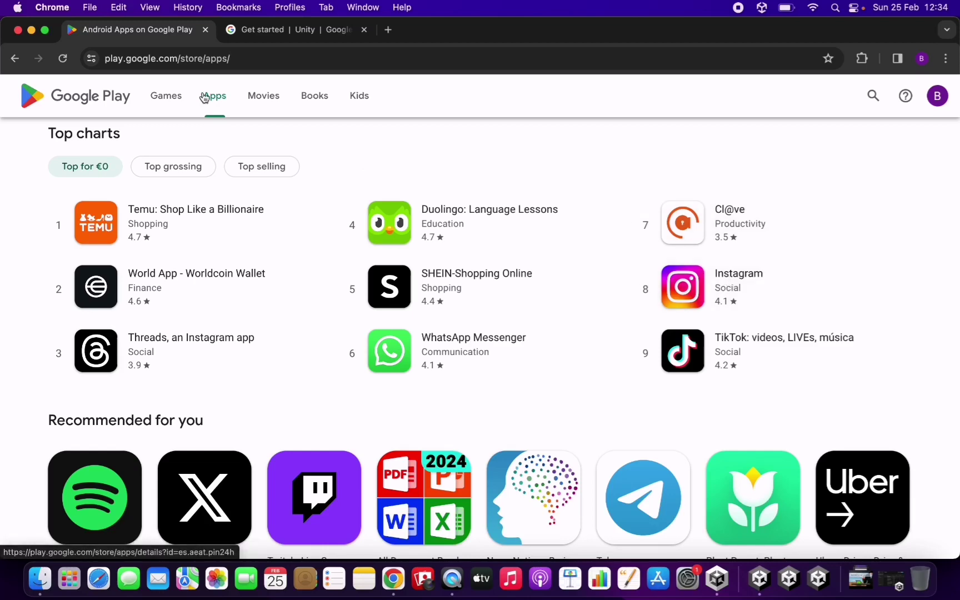
{"action": "left_click", "coordinate": [736, 279]}
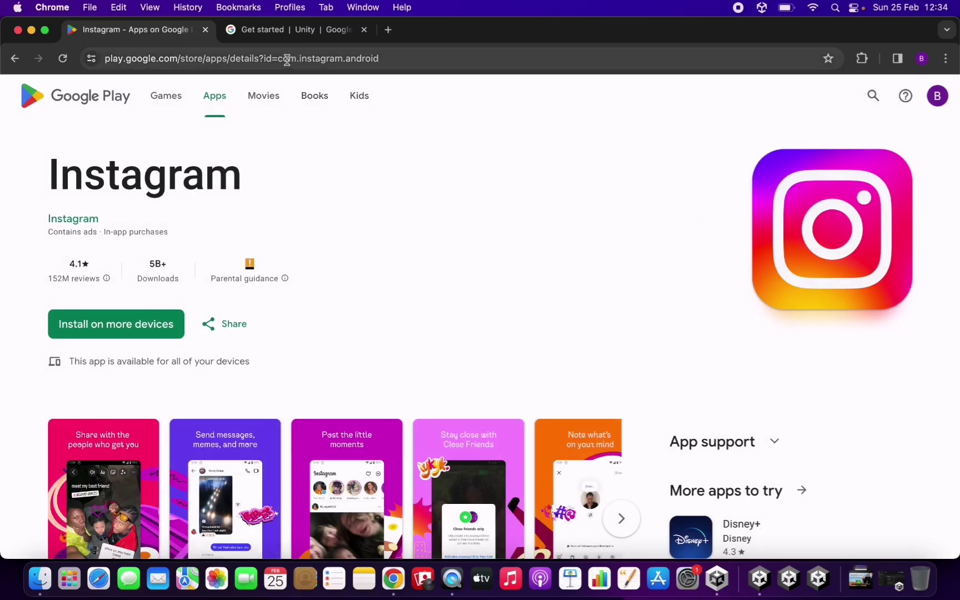
{"action": "left_click_drag", "start_coordinate": [278, 58], "coordinate": [390, 59]}
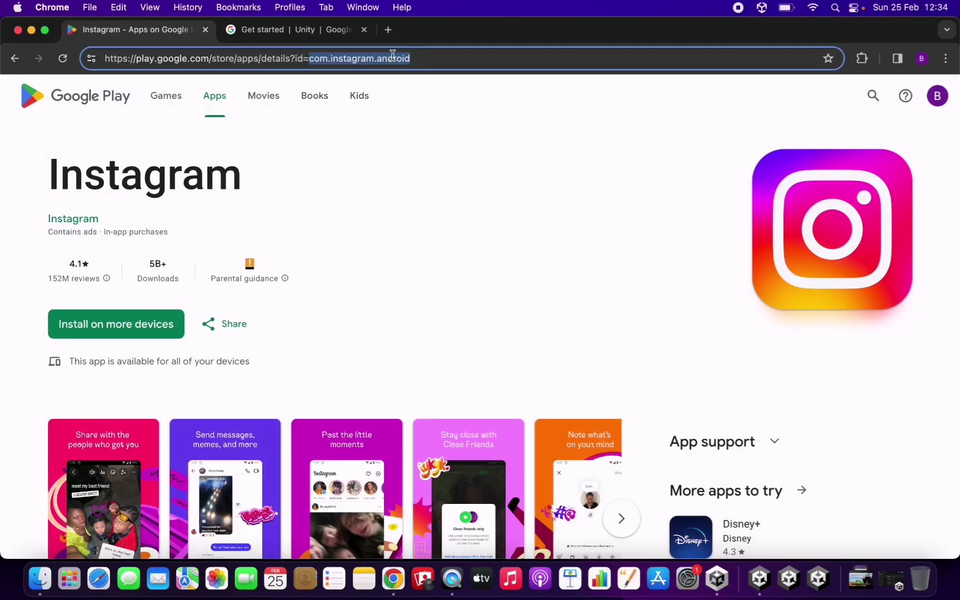
{"action": "left_click", "coordinate": [317, 59]}
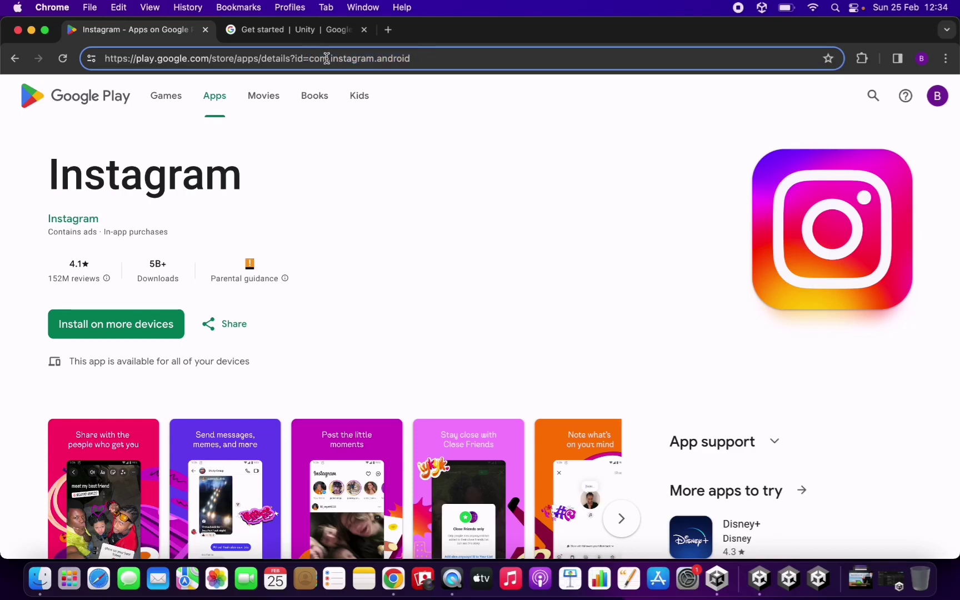
{"action": "double_click", "coordinate": [317, 59]}
{"action": "left_click", "coordinate": [331, 58]}
{"action": "double_click", "coordinate": [348, 59]}
{"action": "left_click", "coordinate": [378, 58]}
{"action": "double_click", "coordinate": [394, 59]}
{"action": "left_click", "coordinate": [478, 161]}
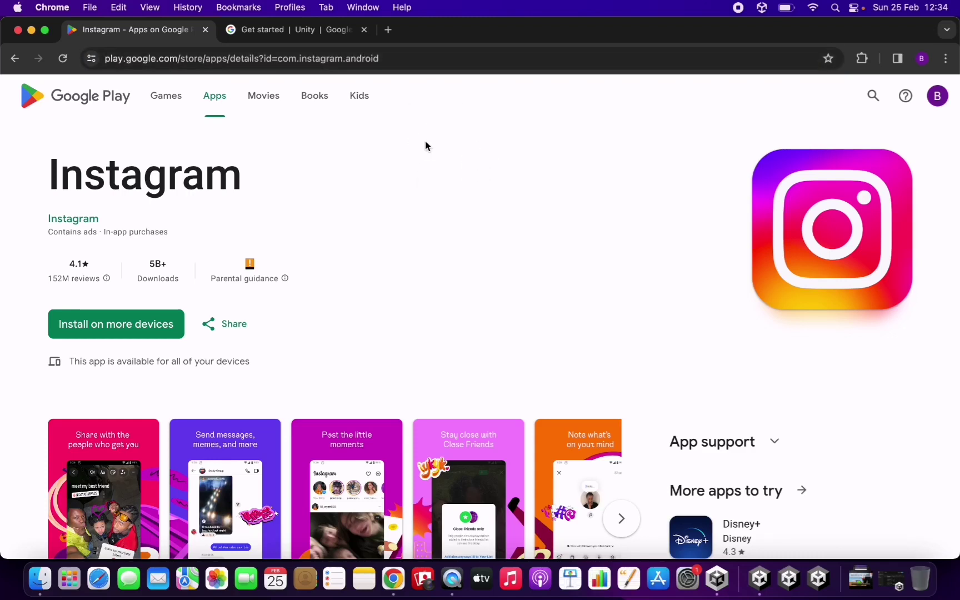
- Switch back to Unity and set the Android package name to com.developername.gamename
{"action": "left_click", "coordinate": [757, 577]}
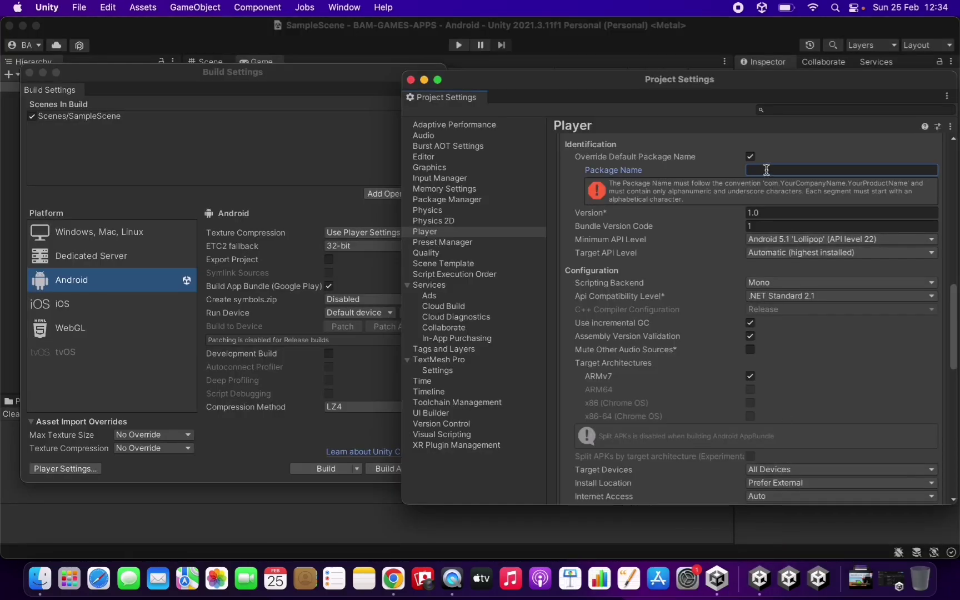
{"action": "type", "text": "com"}
{"action": "type", "text": ".developername"}
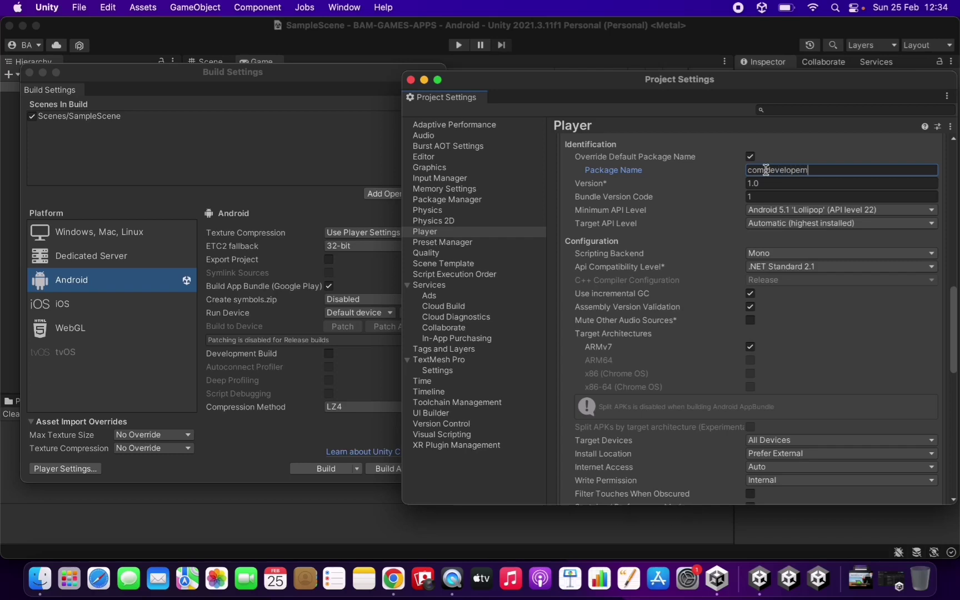
{"action": "type", "text": "."}
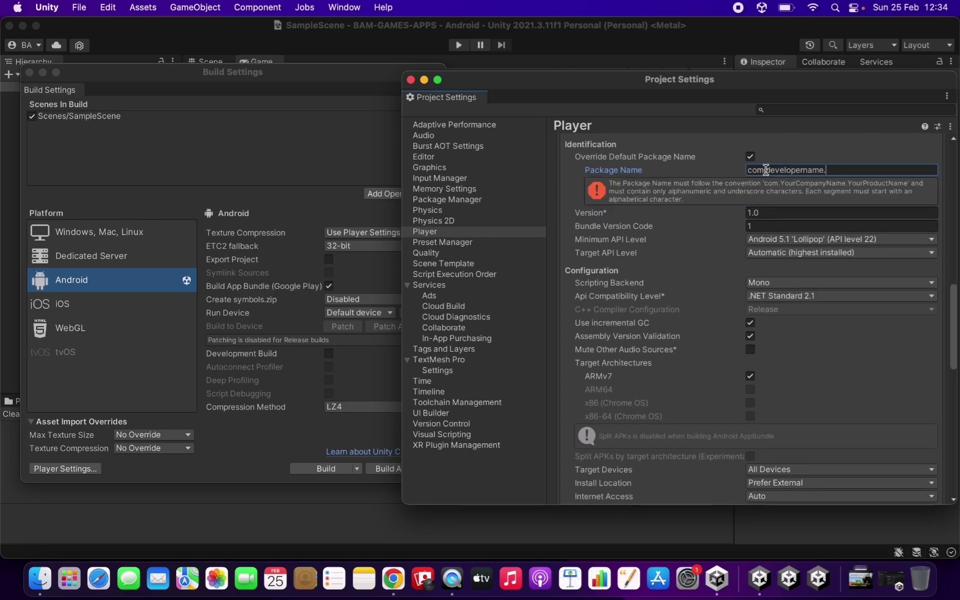
{"action": "type", "text": "gamename"}
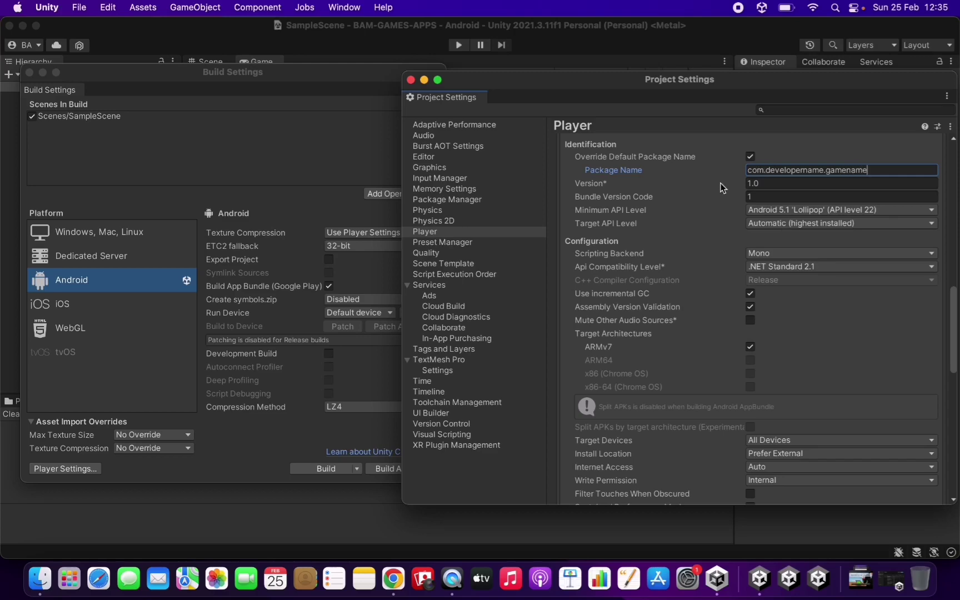
- Compare the package name with the company and product names, and examine the Version and Bundle Version Code fields
{"action": "scroll", "coordinate": [715, 189], "scroll_direction": "up", "scroll_amount": 3}
{"action": "scroll", "coordinate": [714, 188], "scroll_direction": "up", "scroll_amount": 15}
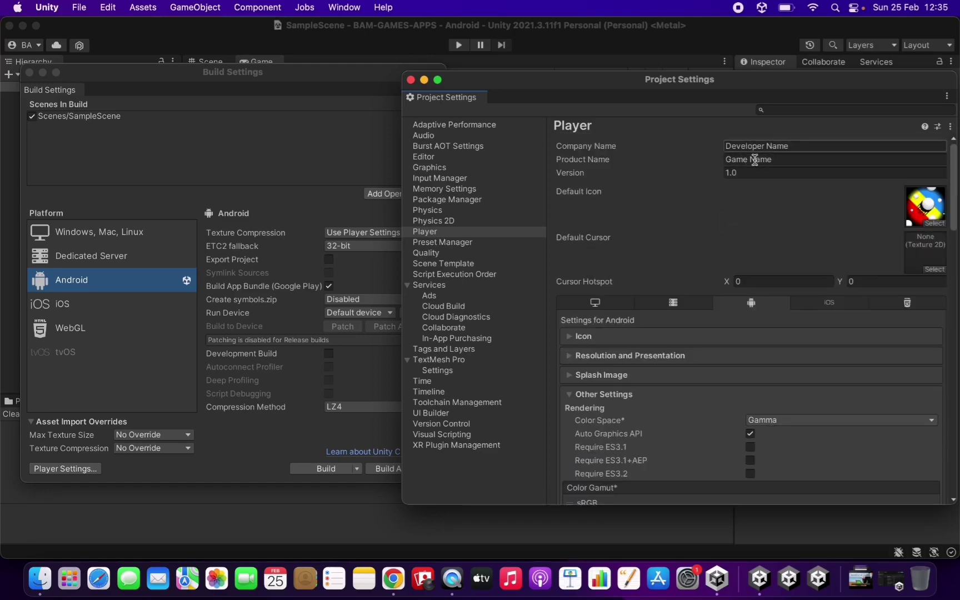
{"action": "scroll", "coordinate": [689, 240], "scroll_direction": "down", "scroll_amount": 15}
{"action": "scroll", "coordinate": [693, 345], "scroll_direction": "down", "scroll_amount": 5}
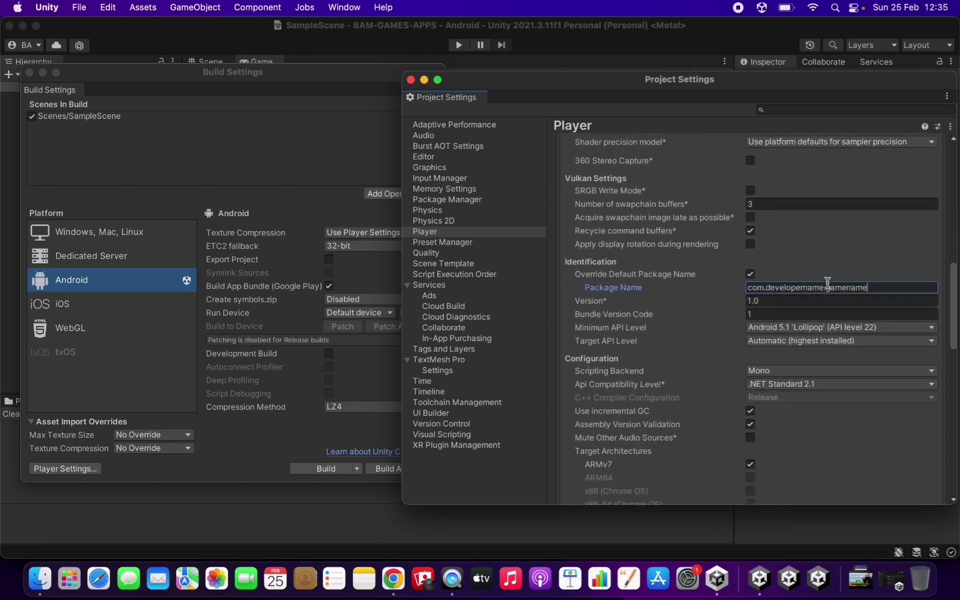
{"action": "left_click", "coordinate": [770, 301]}
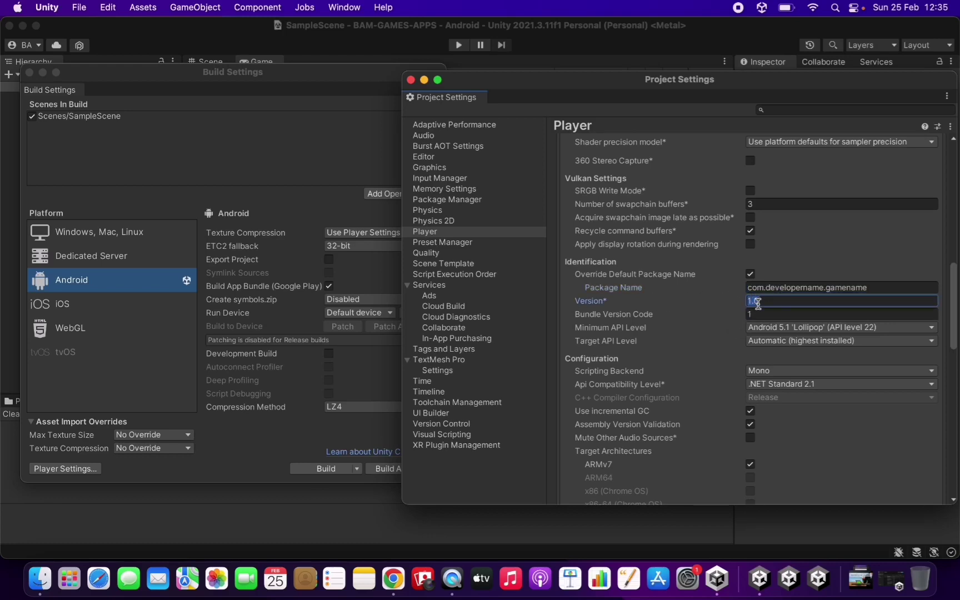
{"action": "left_click", "coordinate": [766, 314]}
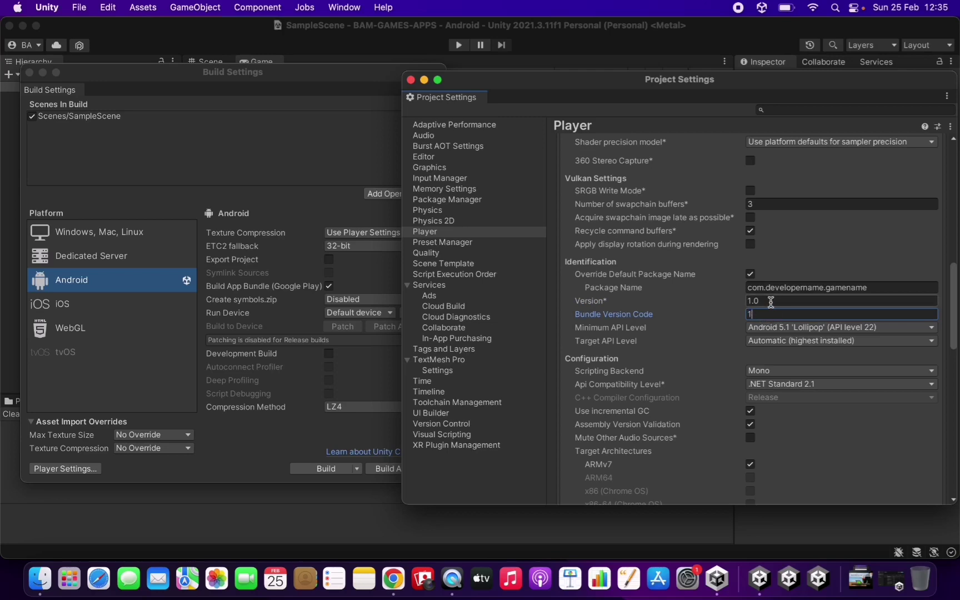
- Set the Android version to 1.1 and the bundle version code to 2
{"action": "left_click", "coordinate": [770, 301]}
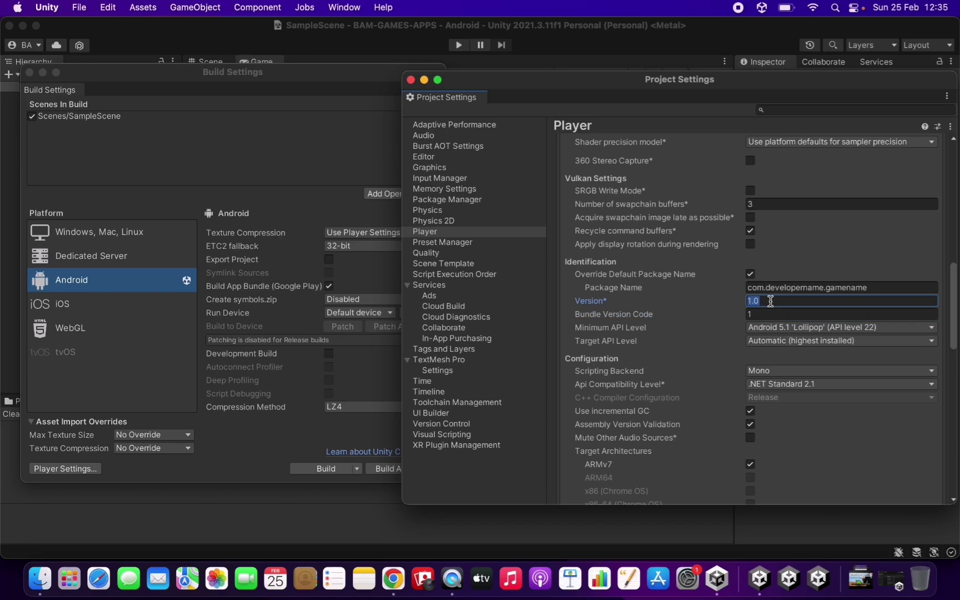
{"action": "left_click", "coordinate": [770, 301]}
{"action": "key", "text": "BackSpace"}
{"action": "type", "text": "1"}
{"action": "left_click", "coordinate": [770, 312]}
{"action": "type", "text": "2"}
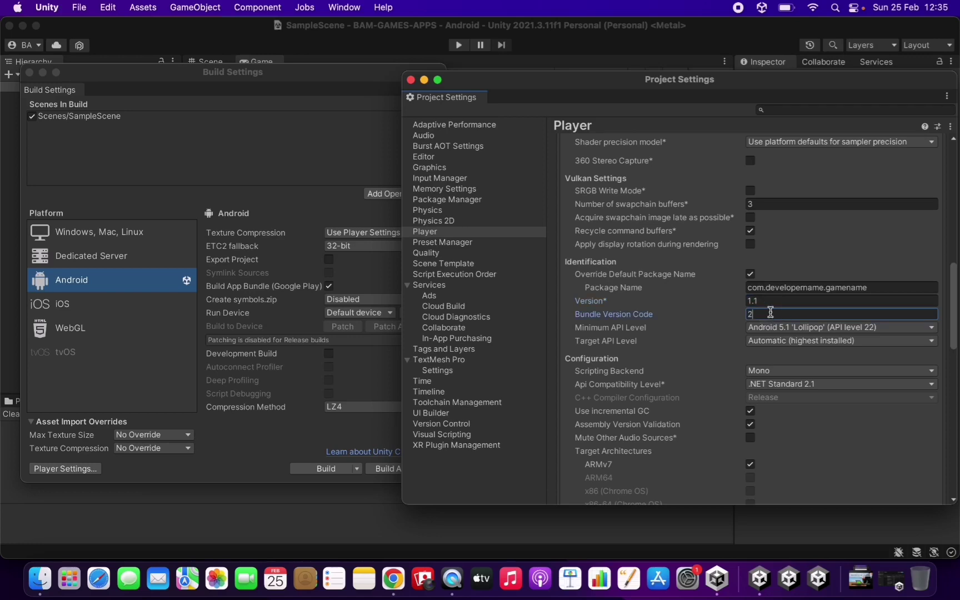
- Raise the version to 2.0 and the bundle version code to 3
{"action": "left_click", "coordinate": [766, 301]}
{"action": "type", "text": "2"}
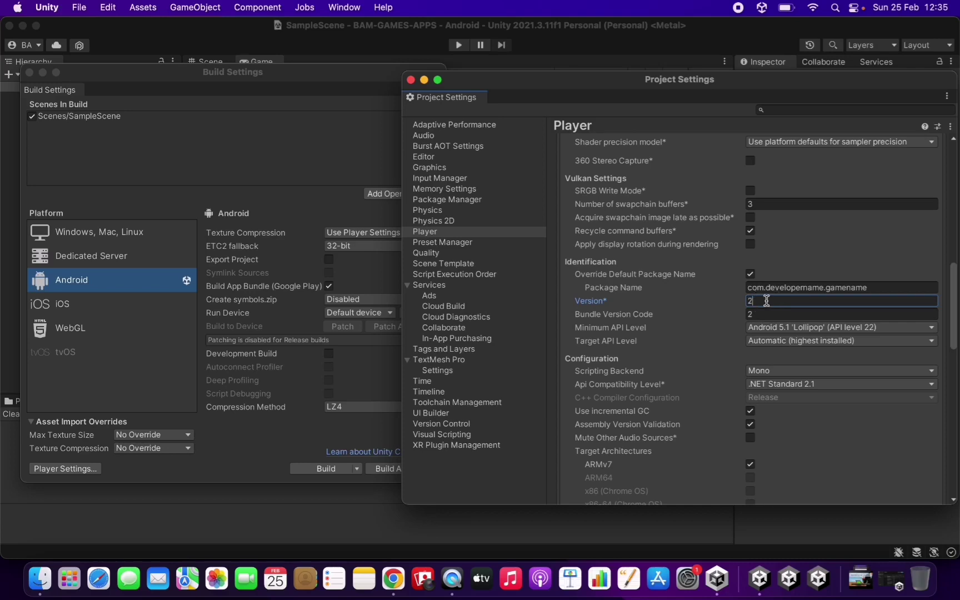
{"action": "type", "text": ".0"}
{"action": "left_click", "coordinate": [765, 313]}
{"action": "type", "text": "3"}
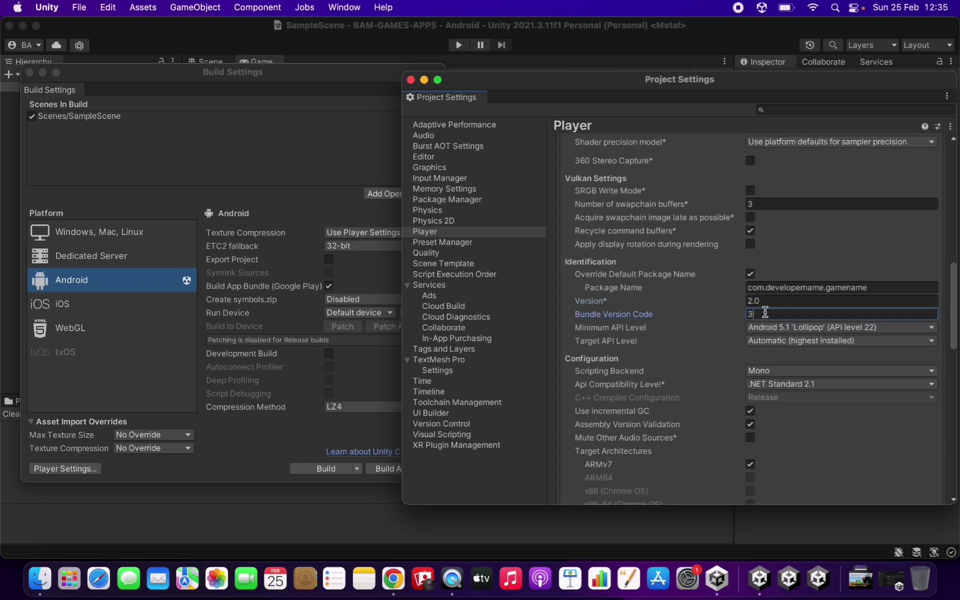
- Set the version back to 1.0 and the bundle version code to 1
{"action": "left_click", "coordinate": [763, 301]}
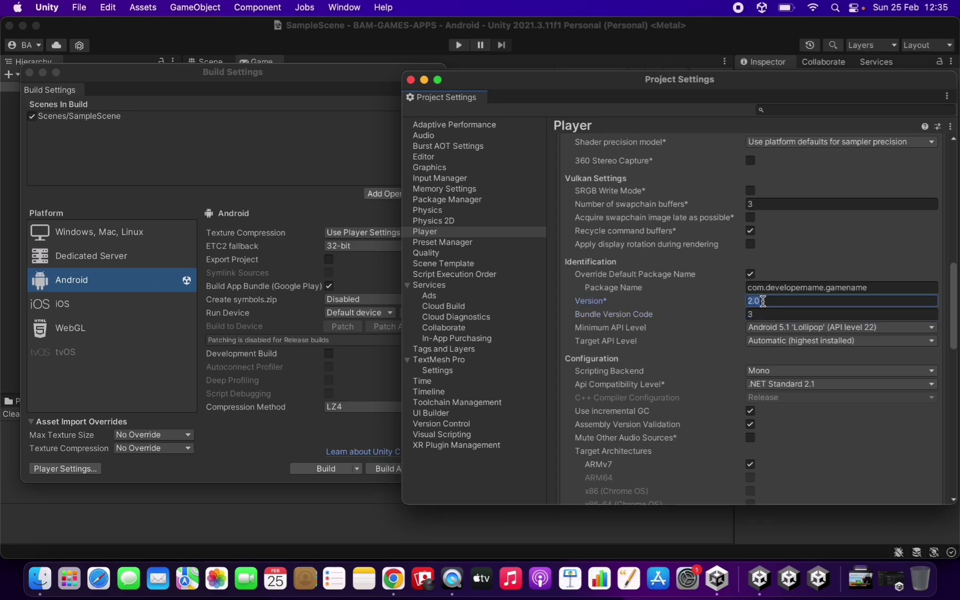
{"action": "key", "text": "BackSpace"}
{"action": "type", "text": "1.0"}
{"action": "left_click", "coordinate": [759, 314]}
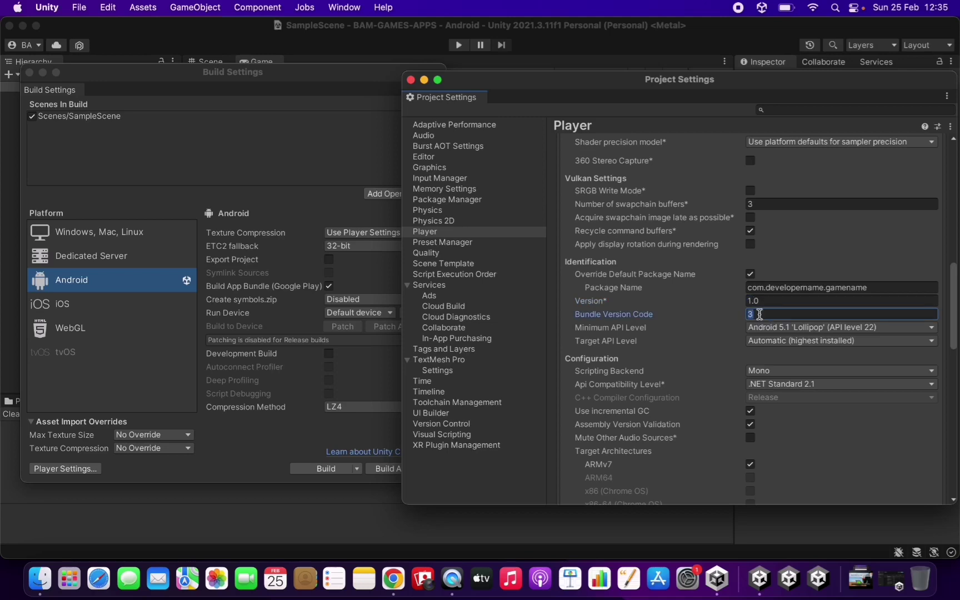
{"action": "type", "text": "1"}
- Set the target API level to API level 33 and keep the minimum at Android 5.1 'Lollipop' (API level 22)
{"action": "scroll", "coordinate": [700, 305], "scroll_direction": "down", "scroll_amount": 3}
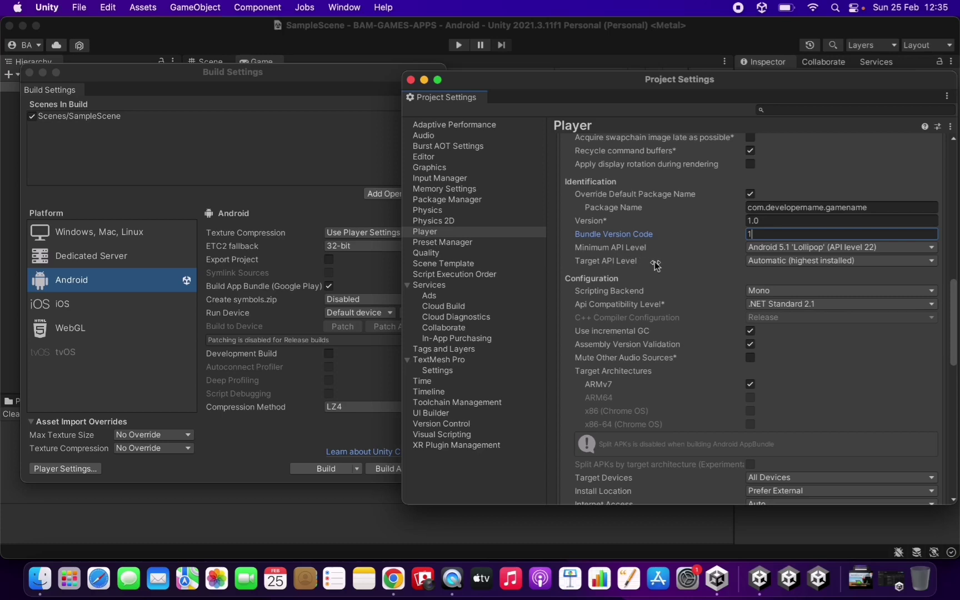
{"action": "left_click", "coordinate": [772, 262]}
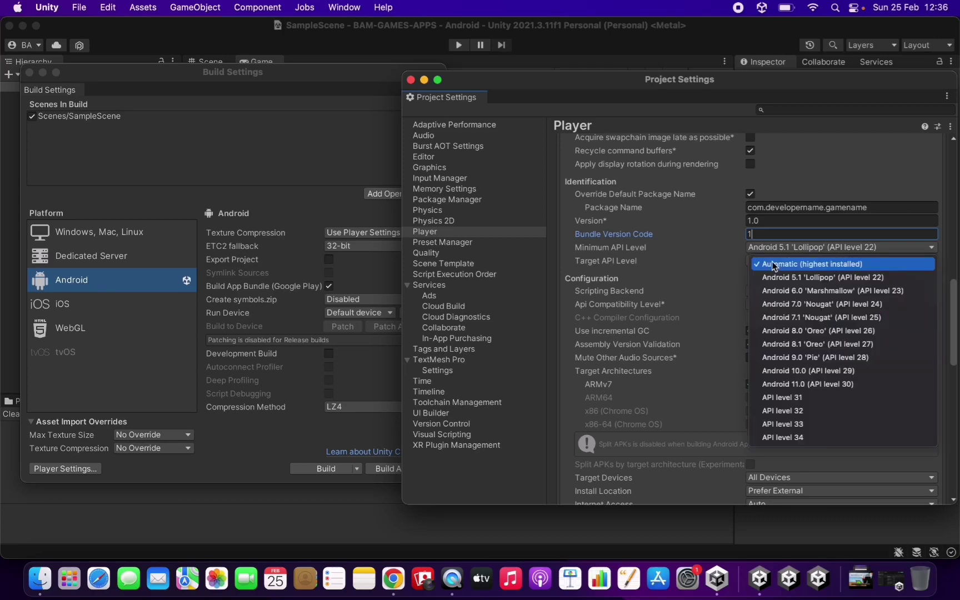
{"action": "left_click", "coordinate": [783, 423]}
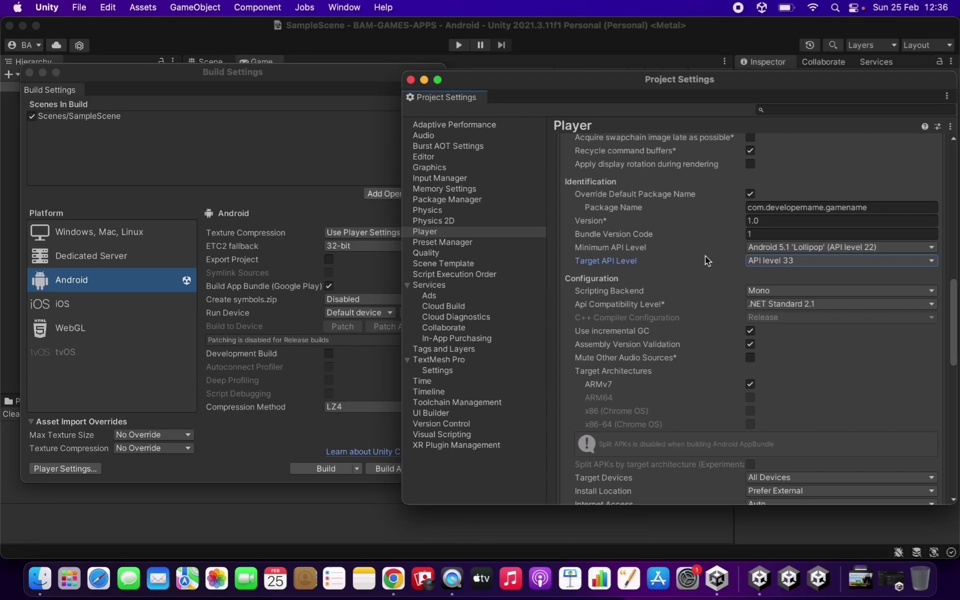
{"action": "left_click", "coordinate": [796, 245]}
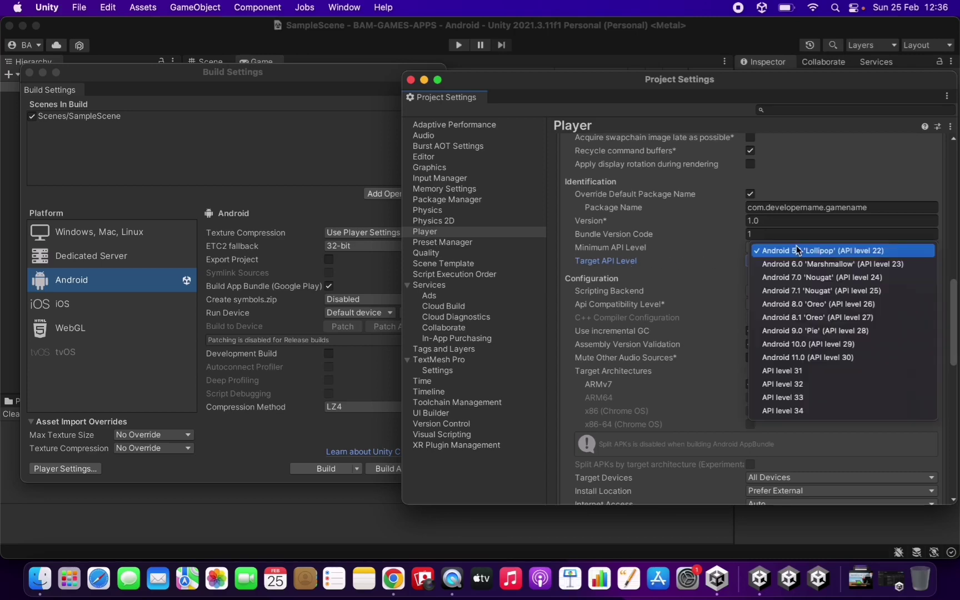
{"action": "left_click", "coordinate": [723, 252]}
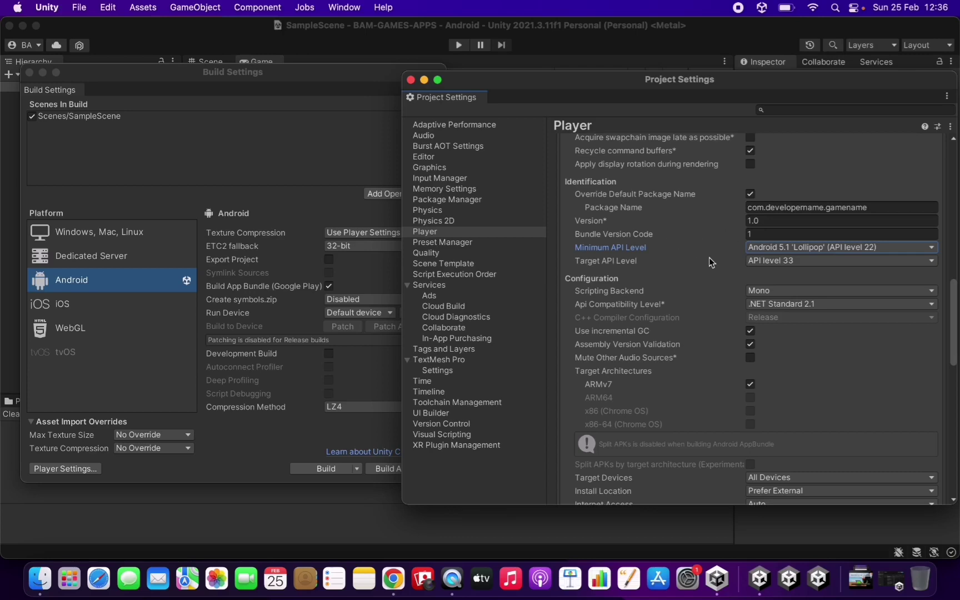
- Set the scripting backend to IL2CPP and the C++ compiler configuration to Master
{"action": "scroll", "coordinate": [708, 257], "scroll_direction": "down", "scroll_amount": 3}
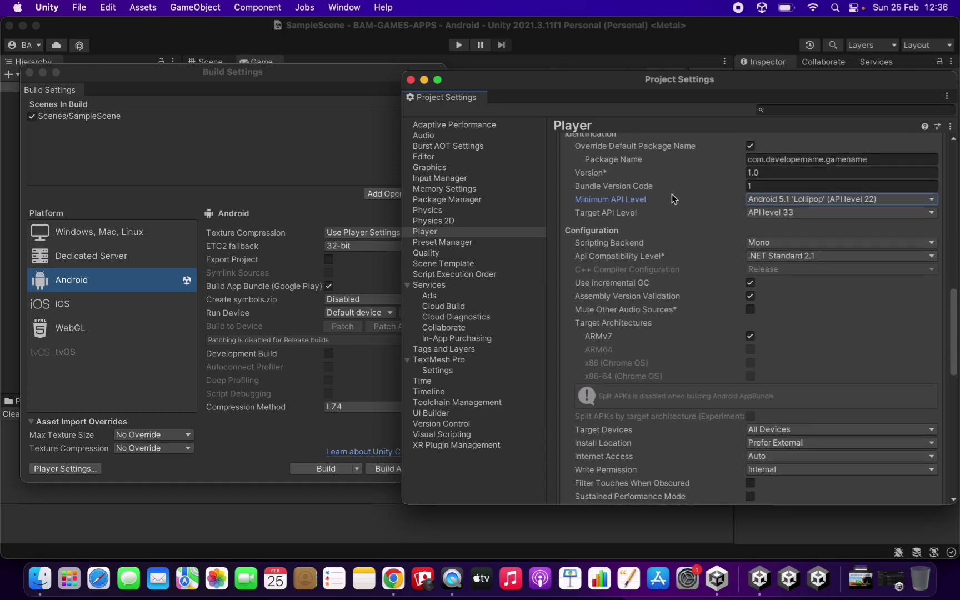
{"action": "scroll", "coordinate": [673, 198], "scroll_direction": "up", "scroll_amount": 1}
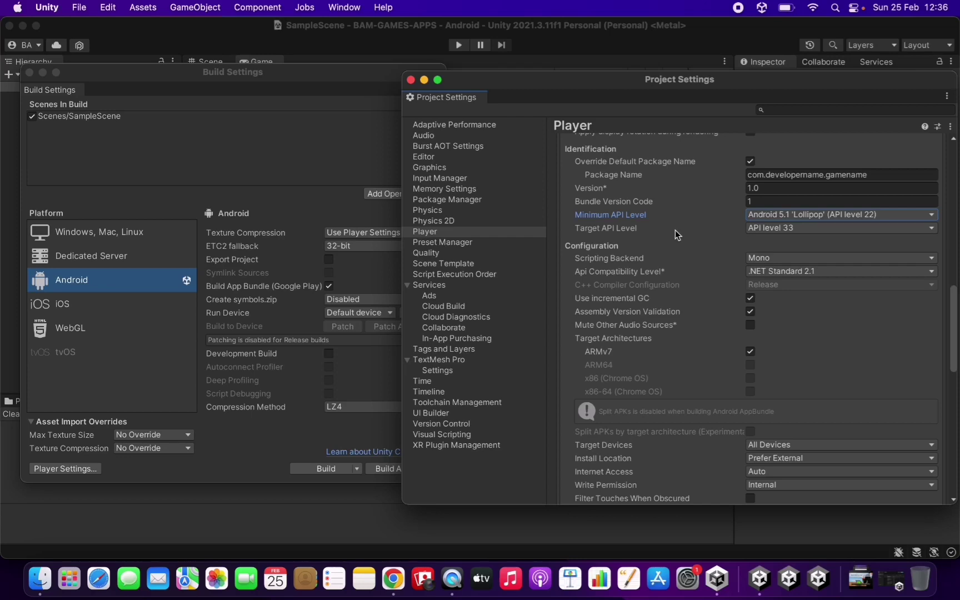
{"action": "scroll", "coordinate": [678, 235], "scroll_direction": "down", "scroll_amount": 3}
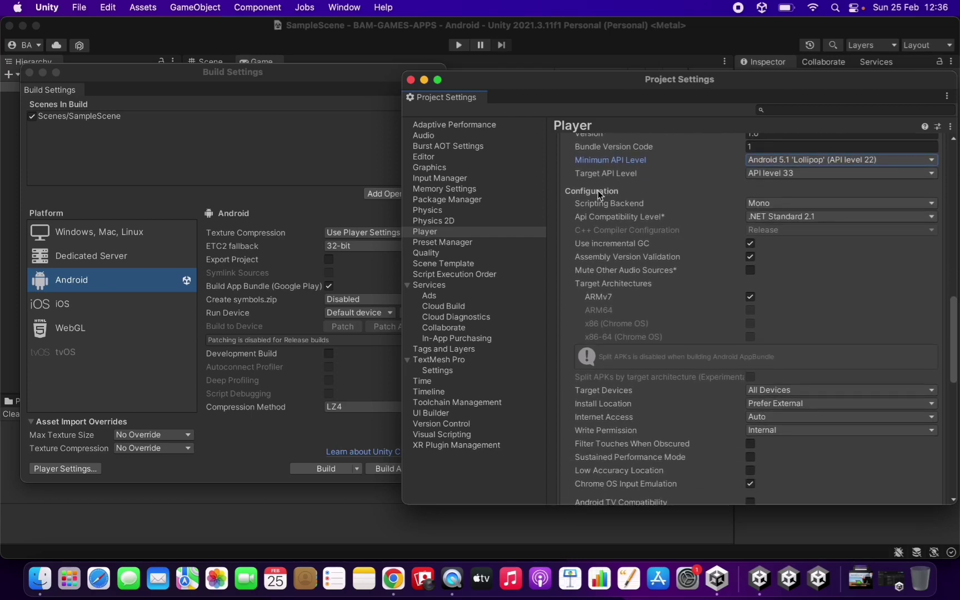
{"action": "left_click", "coordinate": [750, 204]}
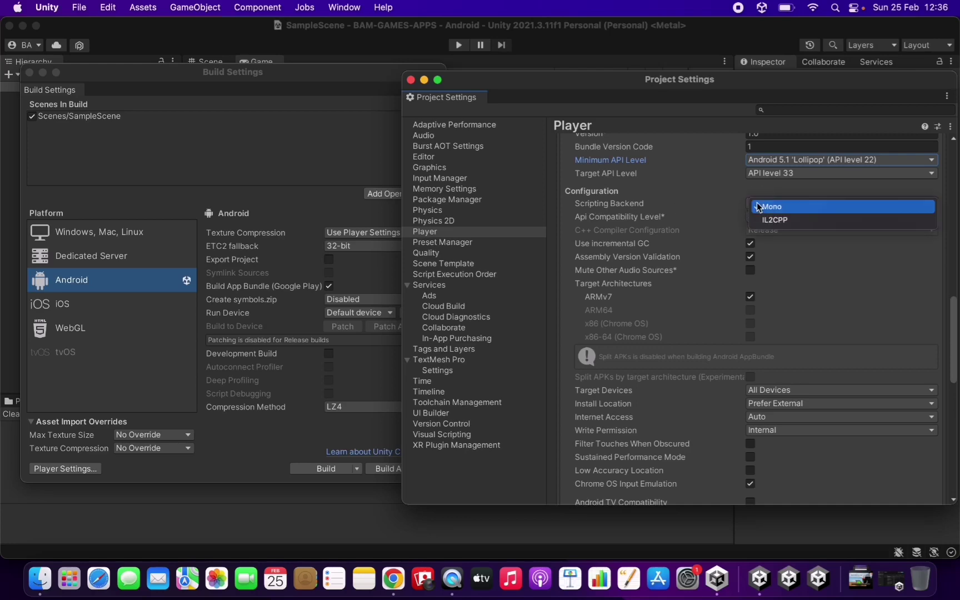
{"action": "left_click", "coordinate": [774, 222]}
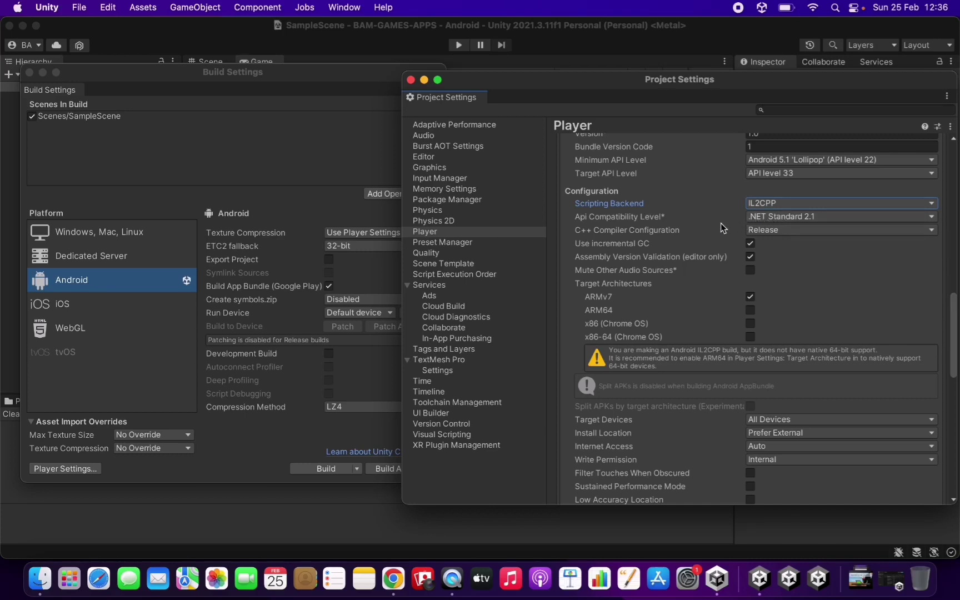
{"action": "left_click", "coordinate": [758, 235]}
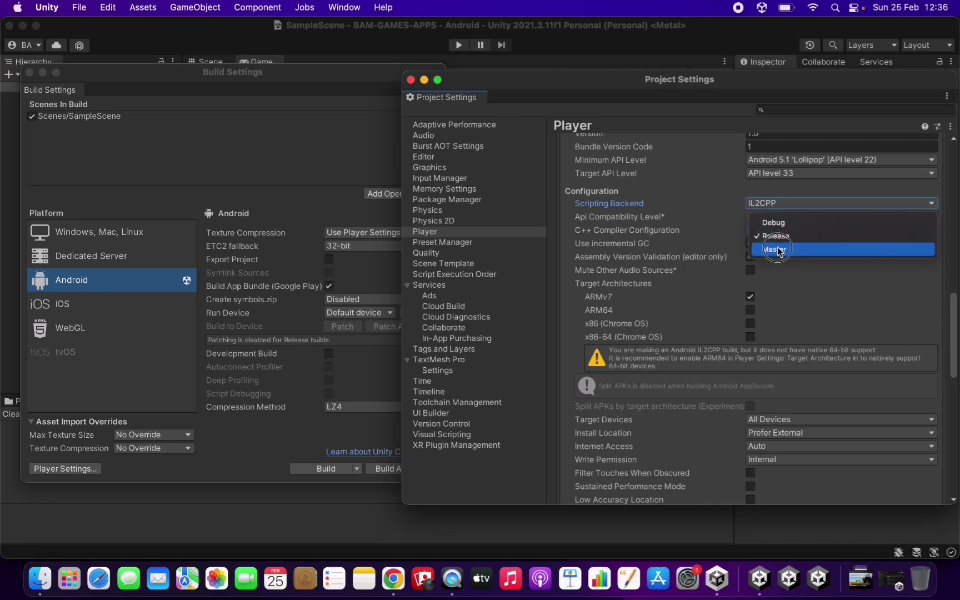
{"action": "left_click", "coordinate": [776, 251]}
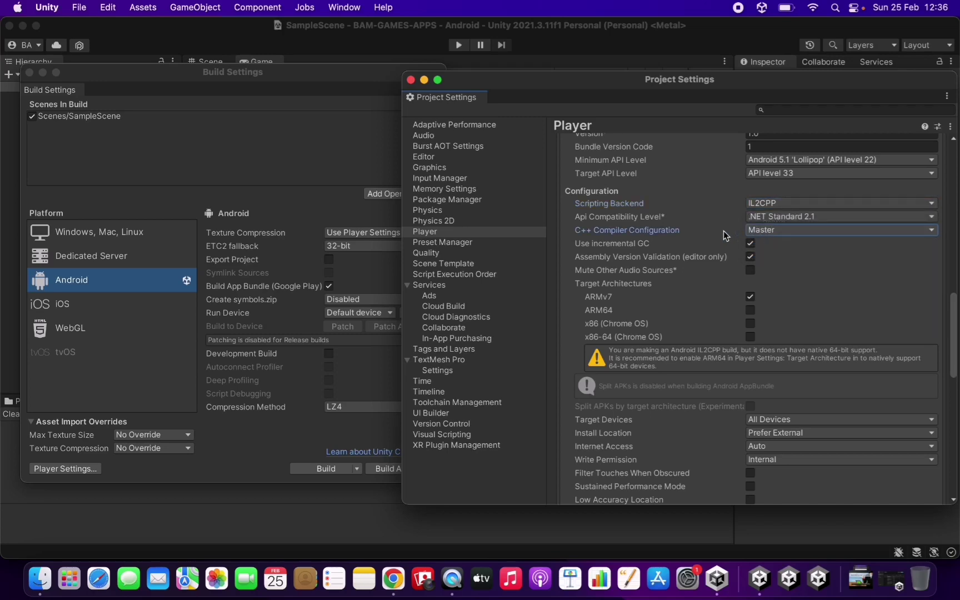
- Enable ARM64 as a target architecture in addition to ARMv7
{"action": "scroll", "coordinate": [723, 263], "scroll_direction": "down", "scroll_amount": 2}
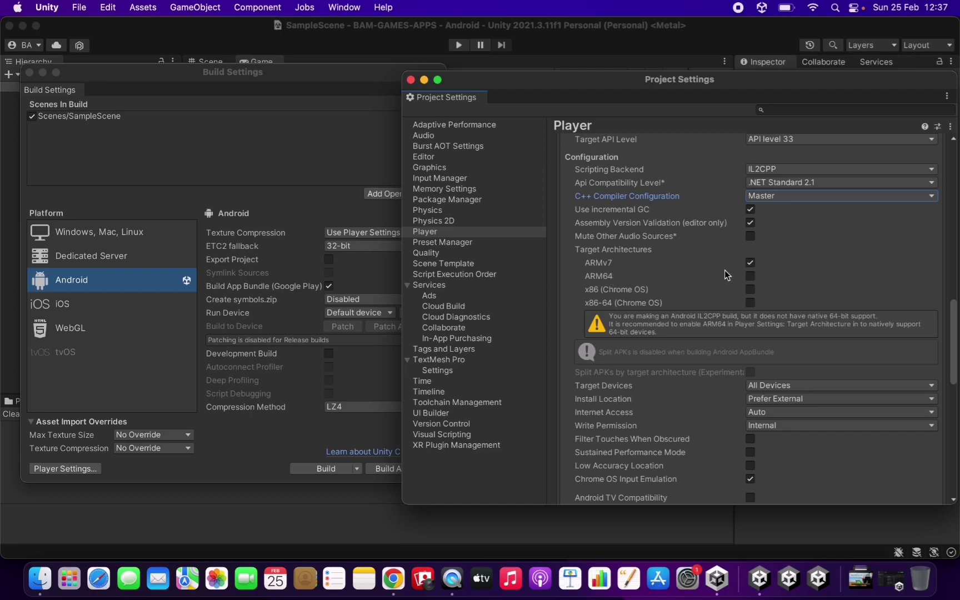
{"action": "left_click", "coordinate": [751, 277]}
{"action": "left_click", "coordinate": [751, 276]}
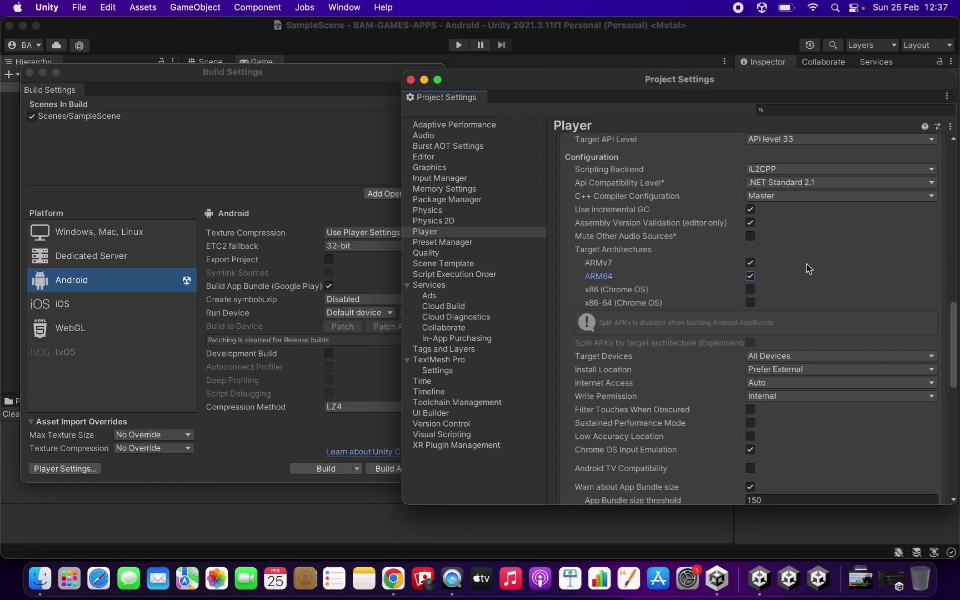
{"action": "scroll", "coordinate": [806, 268], "scroll_direction": "down", "scroll_amount": 2}
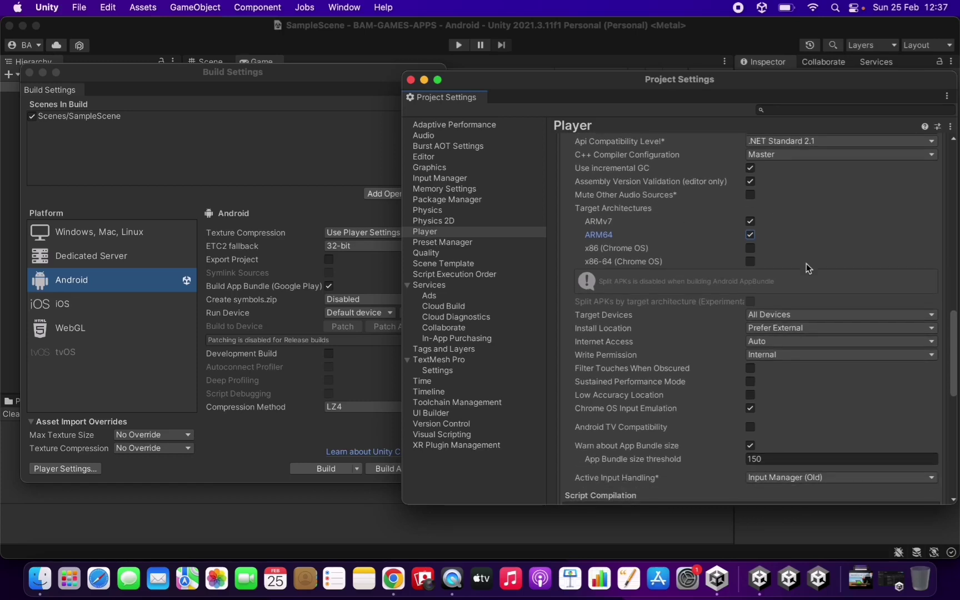
{"action": "left_click", "coordinate": [754, 232]}
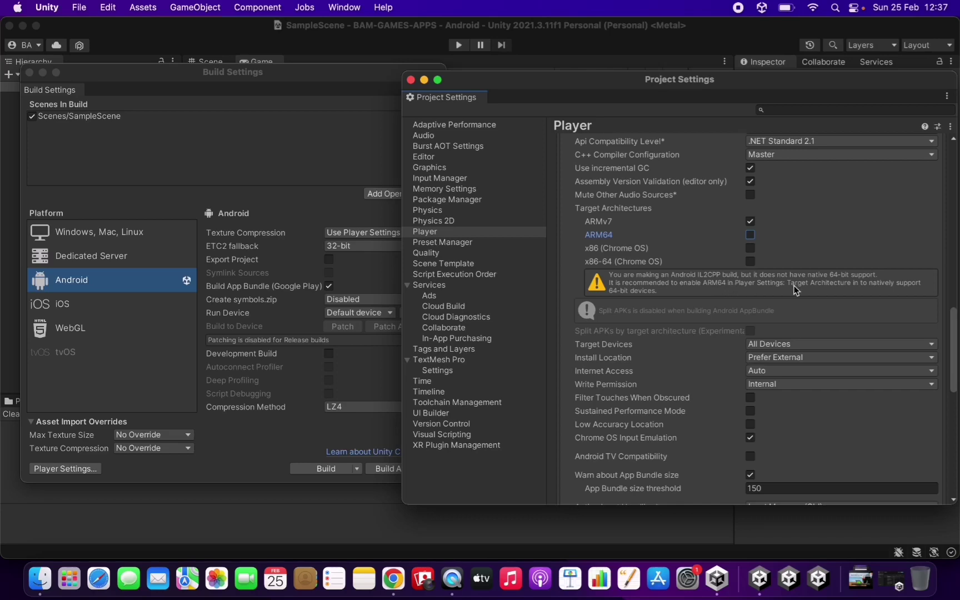
{"action": "left_click", "coordinate": [751, 235]}
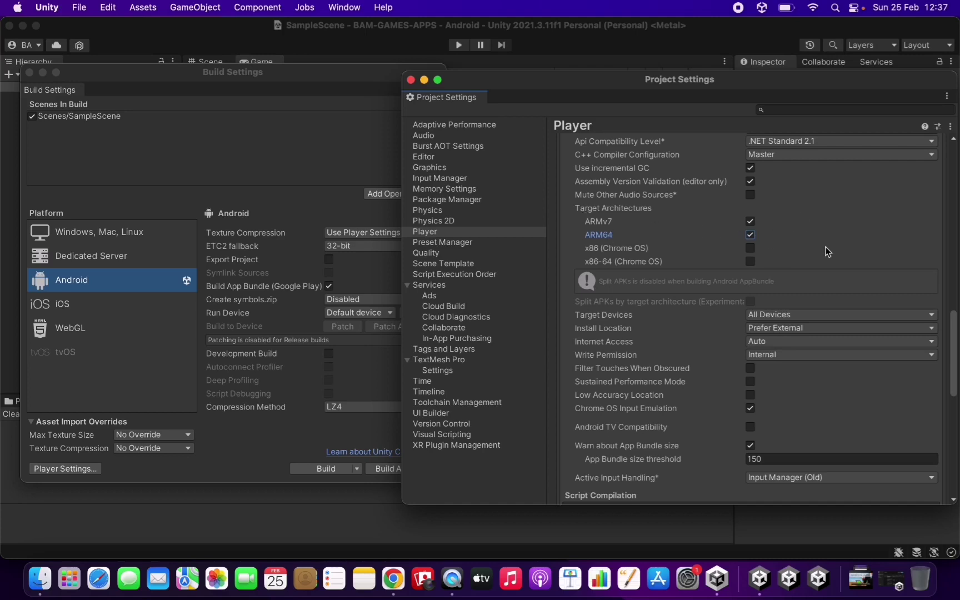
- Review the remaining Other Settings options and expand the Android Publishing Settings with its keystore options
{"action": "scroll", "coordinate": [851, 282], "scroll_direction": "down", "scroll_amount": 2}
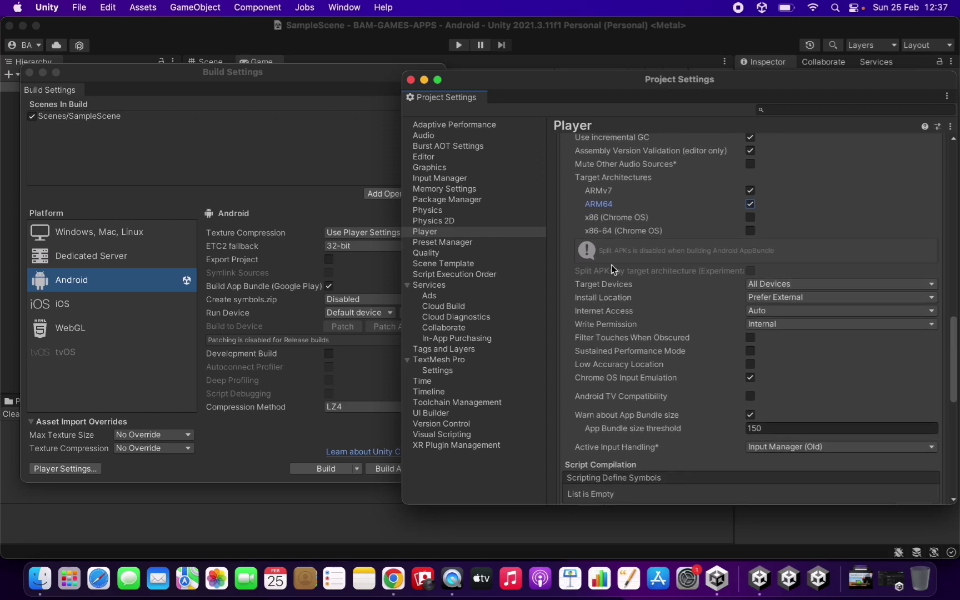
{"action": "scroll", "coordinate": [700, 318], "scroll_direction": "down", "scroll_amount": 4}
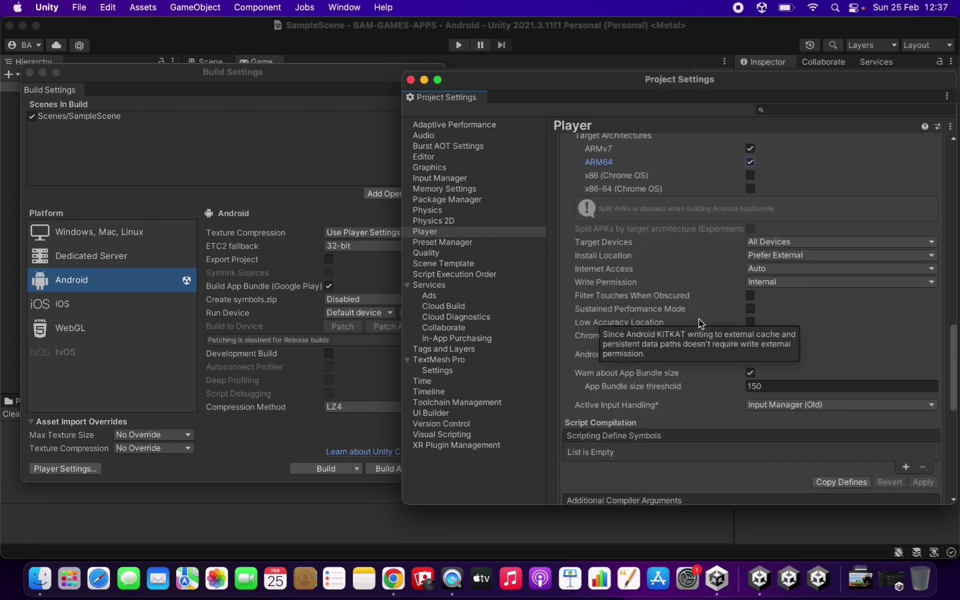
{"action": "scroll", "coordinate": [707, 305], "scroll_direction": "down", "scroll_amount": 5}
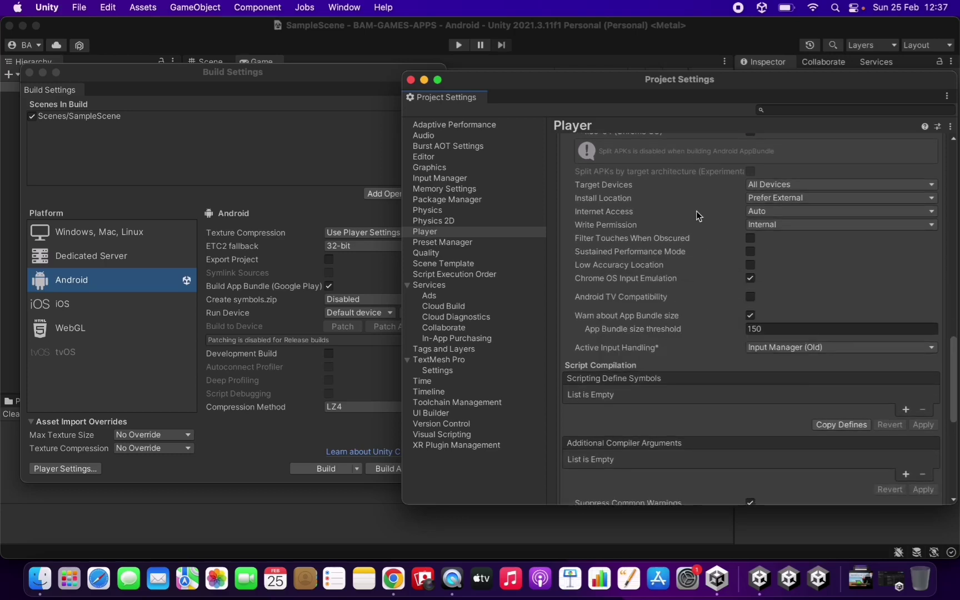
{"action": "scroll", "coordinate": [649, 208], "scroll_direction": "up", "scroll_amount": 5}
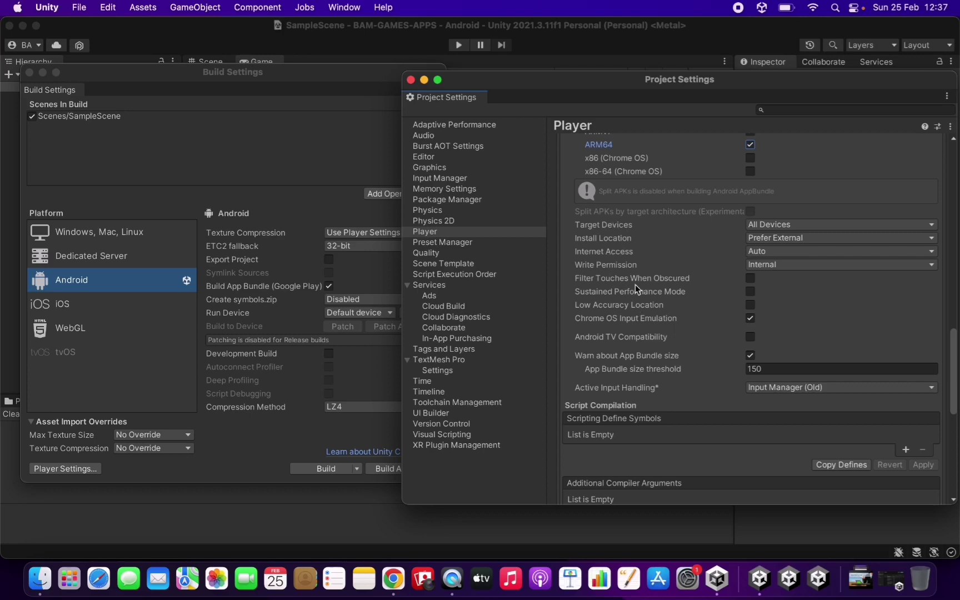
{"action": "scroll", "coordinate": [649, 293], "scroll_direction": "down", "scroll_amount": 10}
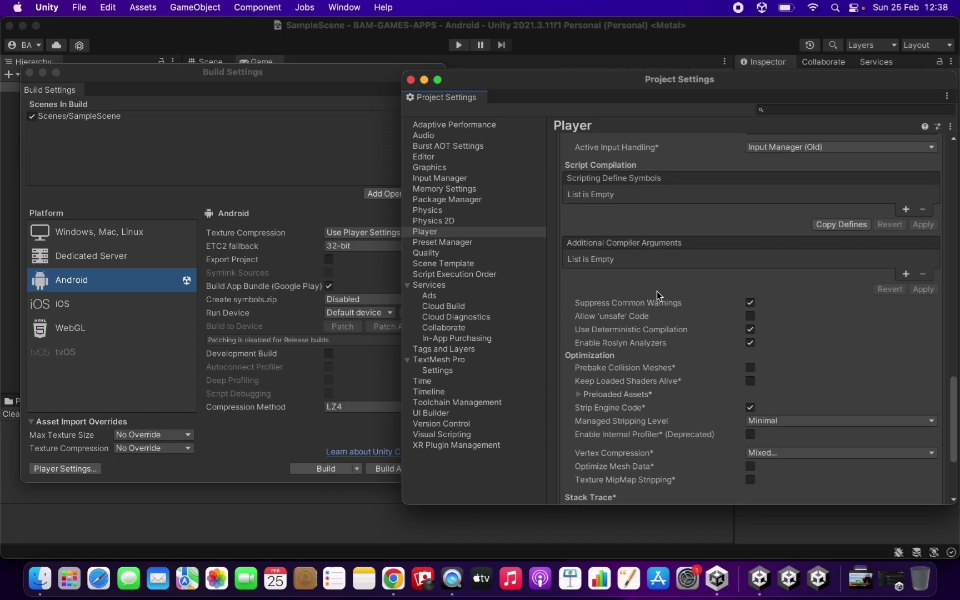
{"action": "scroll", "coordinate": [657, 292], "scroll_direction": "down", "scroll_amount": 3}
{"action": "scroll", "coordinate": [657, 292], "scroll_direction": "down", "scroll_amount": 3}
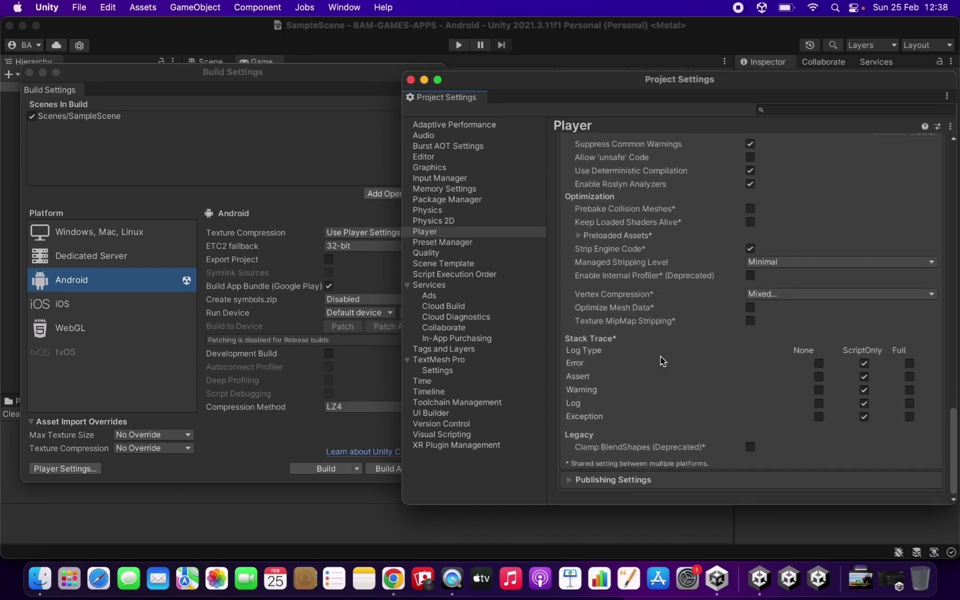
{"action": "left_click", "coordinate": [618, 481]}
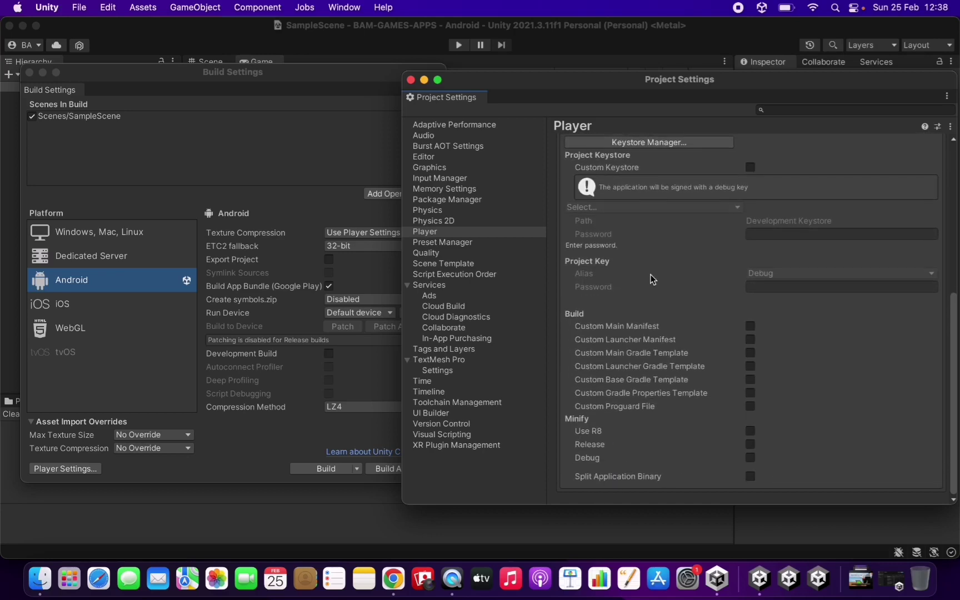
{"action": "scroll", "coordinate": [666, 230], "scroll_direction": "up", "scroll_amount": 2}
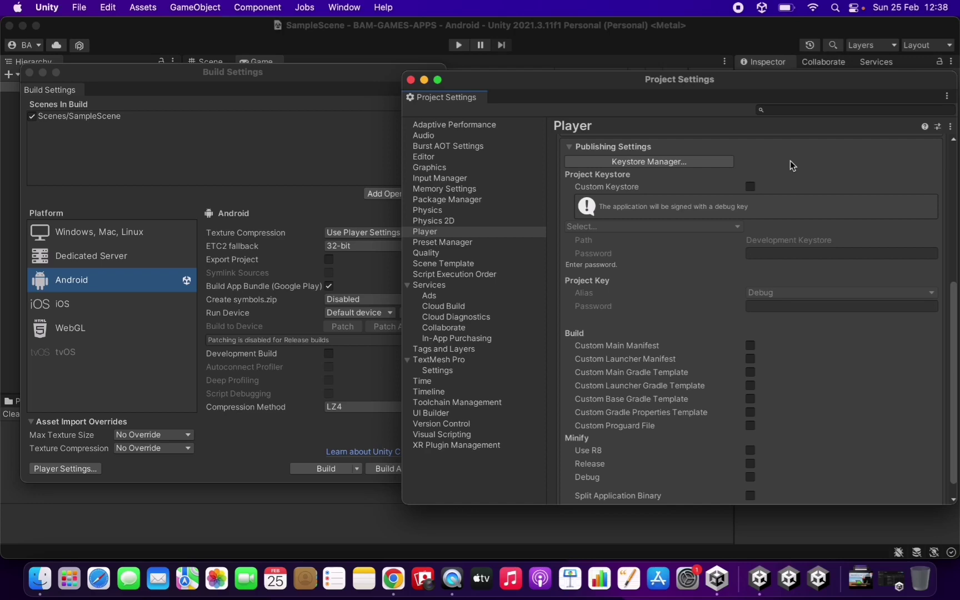
- Create a new keystore named game-key in a dedicated location, saving it in the BAM-GAMES-APPS folder on the Desktop
{"action": "left_click", "coordinate": [663, 163]}
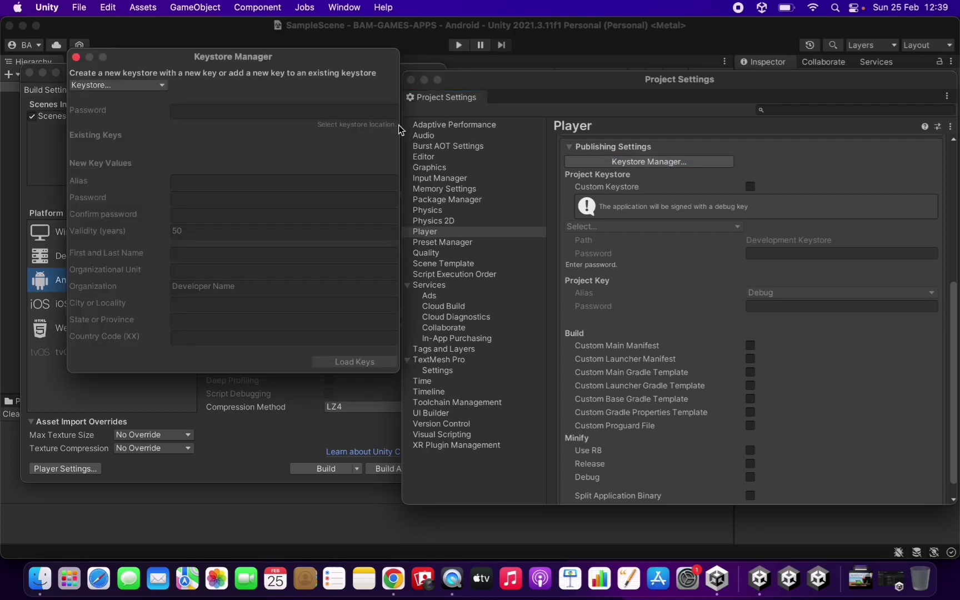
{"action": "left_click", "coordinate": [156, 89]}
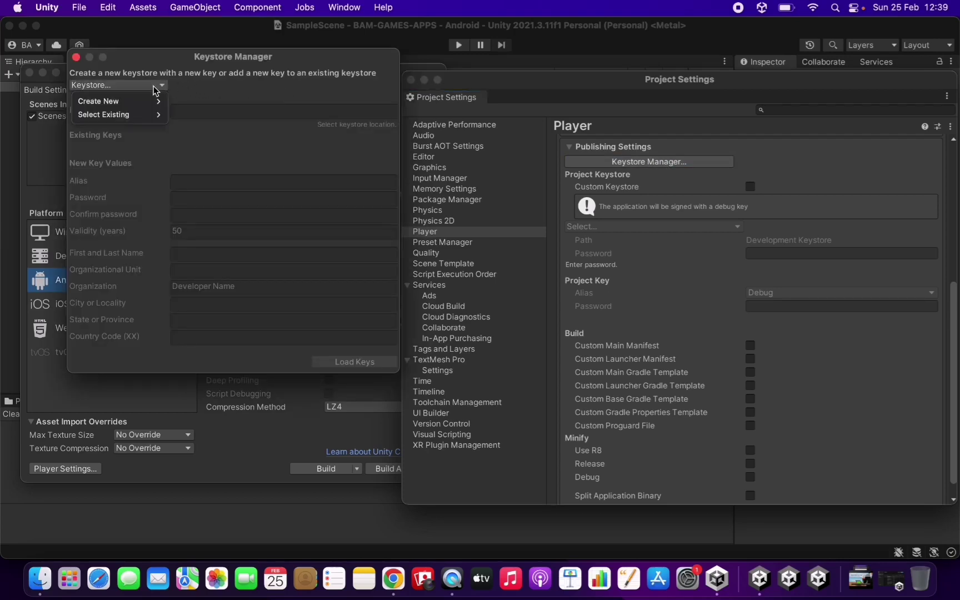
{"action": "mouse_move", "coordinate": [155, 101]}
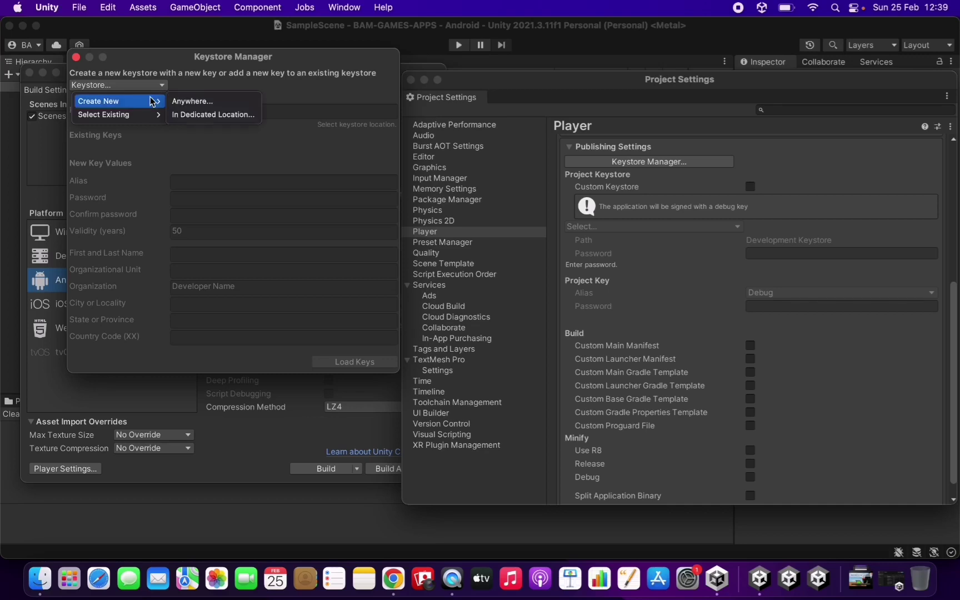
{"action": "left_click", "coordinate": [213, 114]}
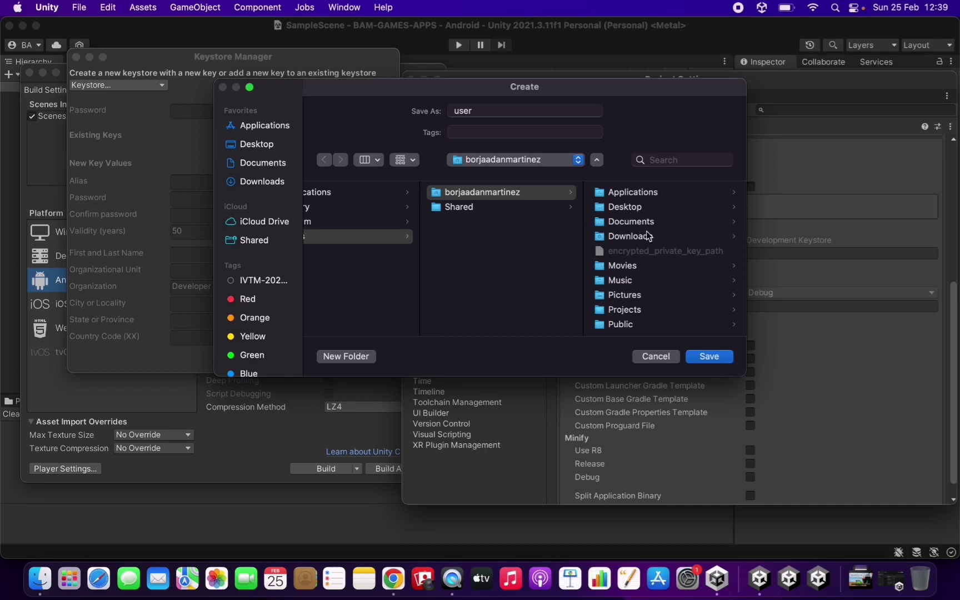
{"action": "left_click", "coordinate": [625, 208]}
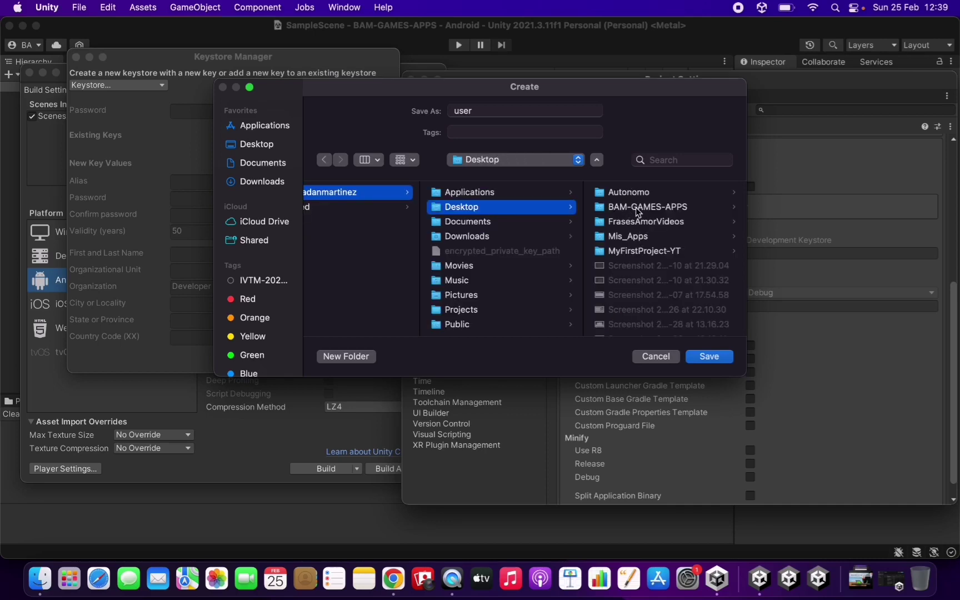
{"action": "left_click", "coordinate": [635, 207]}
{"action": "double_click", "coordinate": [491, 110]}
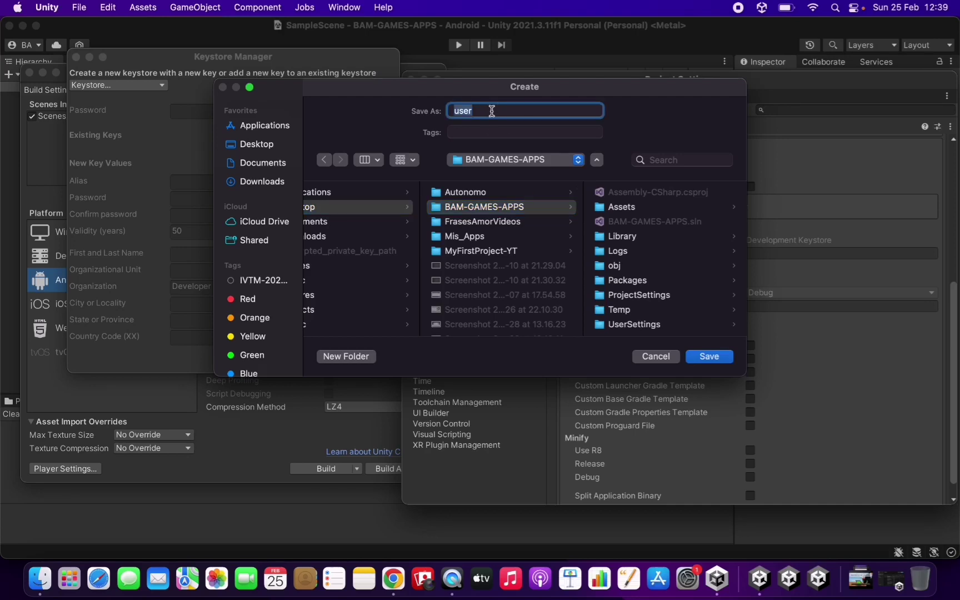
{"action": "type", "text": "g"}
{"action": "key", "text": "BackSpace"}
{"action": "type", "text": "game-key"}
{"action": "left_click", "coordinate": [709, 356]}
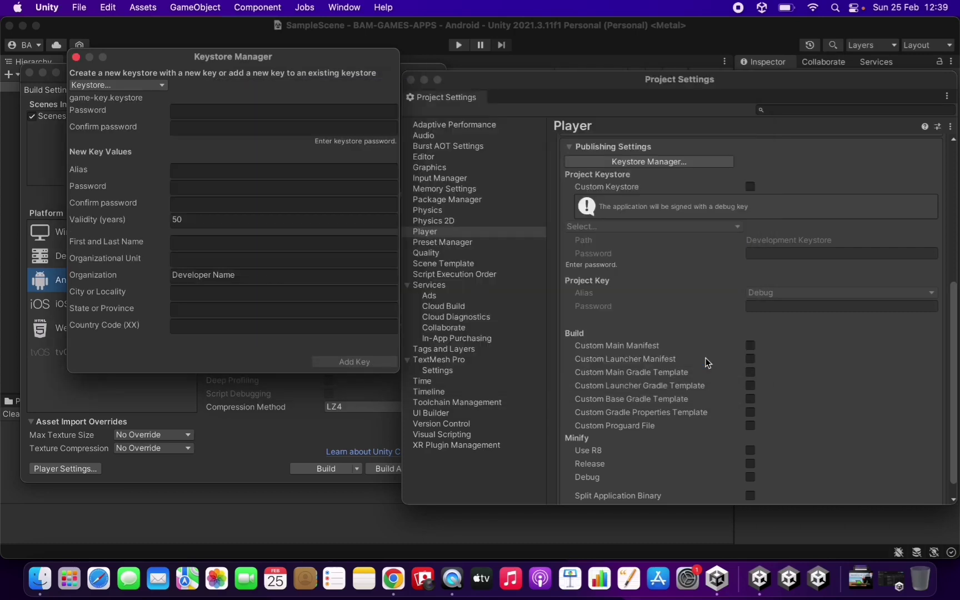
- Try to enter and confirm a password for the new game-key keystore
{"action": "left_click", "coordinate": [213, 111]}
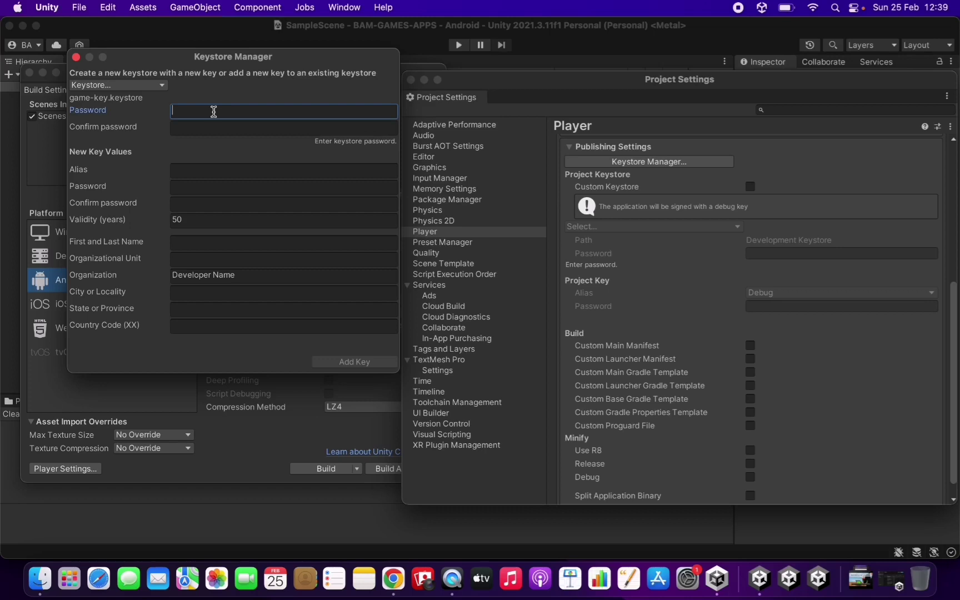
{"action": "type", "text": "*****"}
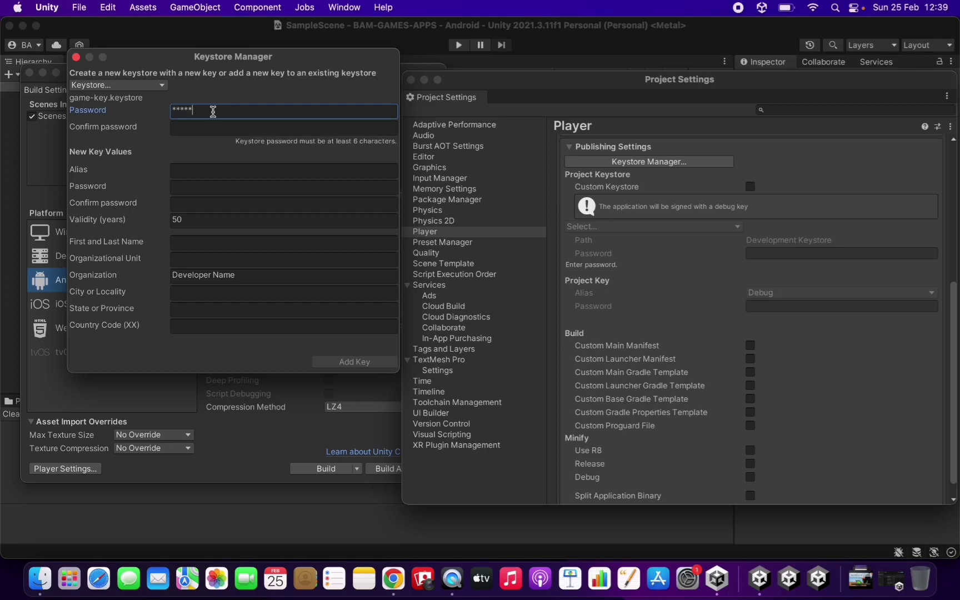
{"action": "type", "text": "***"}
{"action": "key", "text": "Tab"}
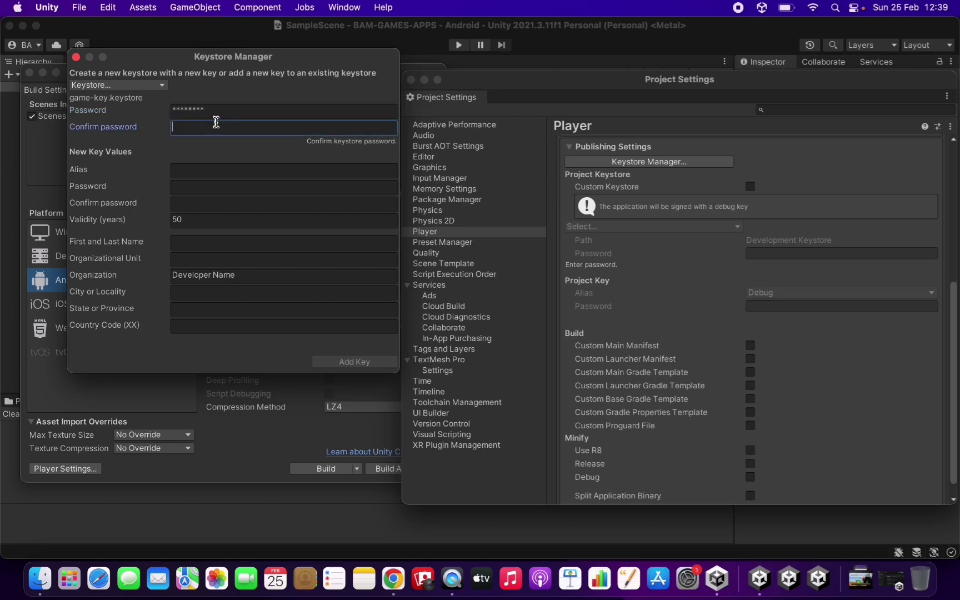
{"action": "type", "text": "*******"}
{"action": "left_click", "coordinate": [223, 111]}
{"action": "type", "text": "*****"}
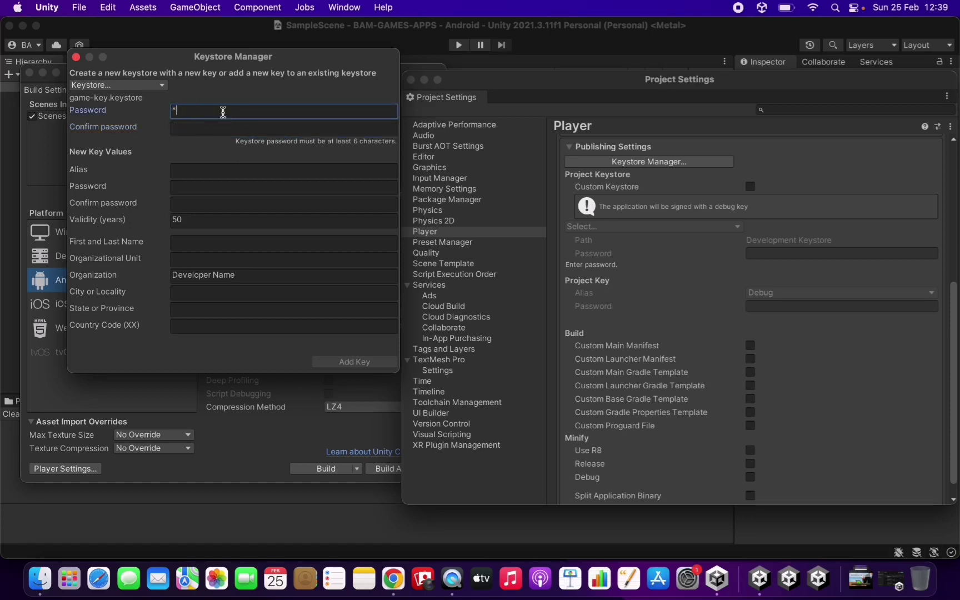
{"action": "type", "text": "**"}
{"action": "left_click", "coordinate": [223, 125]}
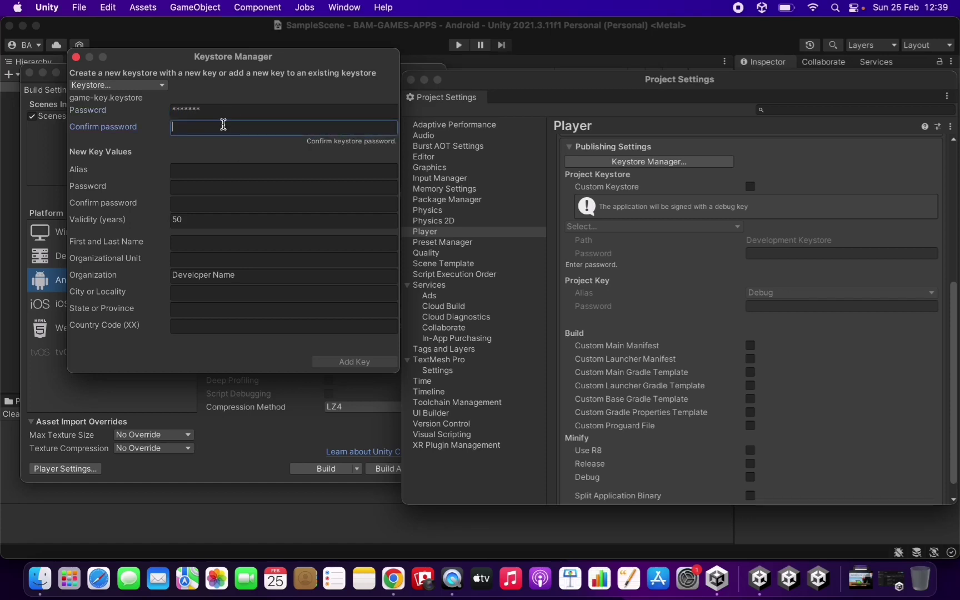
{"action": "type", "text": "********"}
- Re-enter the keystore password and its matching confirmation for the game-key keystore
{"action": "left_click", "coordinate": [220, 112]}
{"action": "type", "text": "*******"}
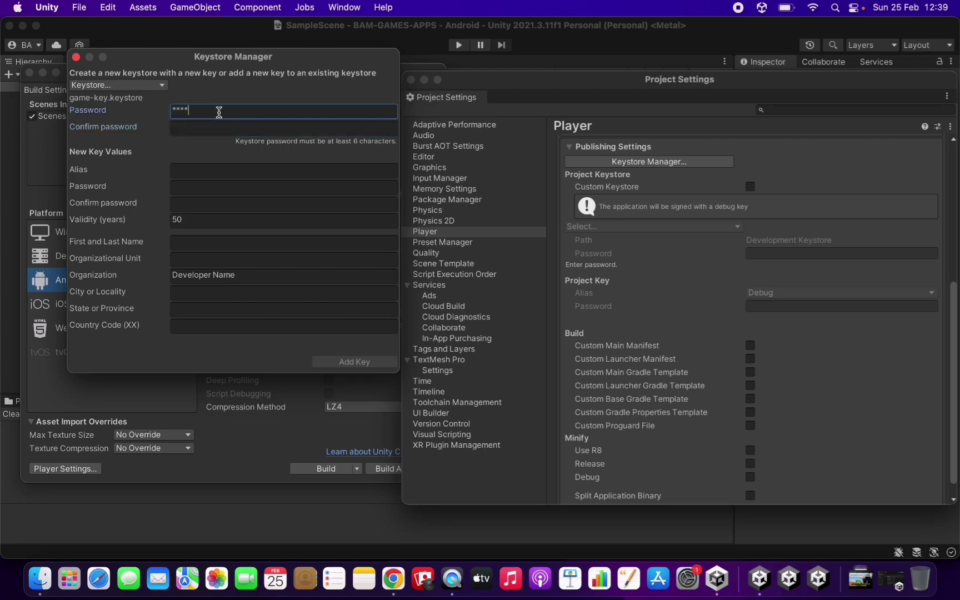
{"action": "type", "text": "*"}
{"action": "left_click", "coordinate": [224, 128]}
{"action": "type", "text": "***"}
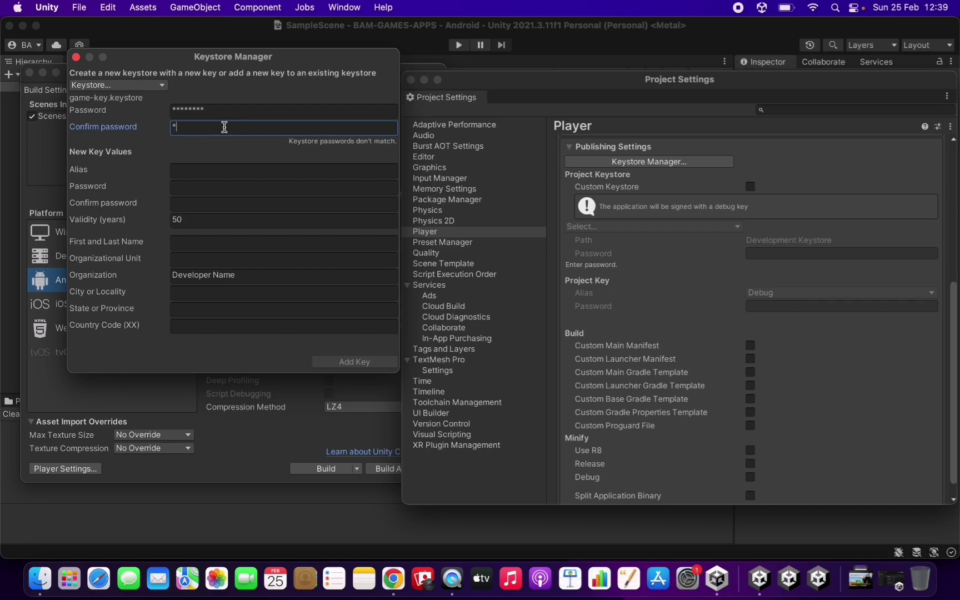
{"action": "type", "text": "*****"}
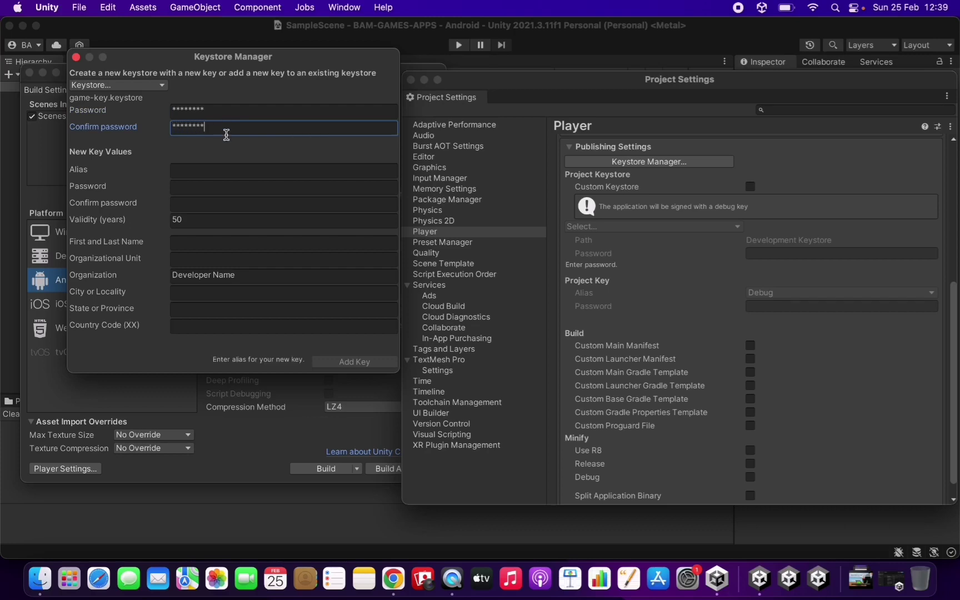
- Set the new key's alias to gamename-key, then enter and confirm the key password
{"action": "left_click", "coordinate": [205, 174]}
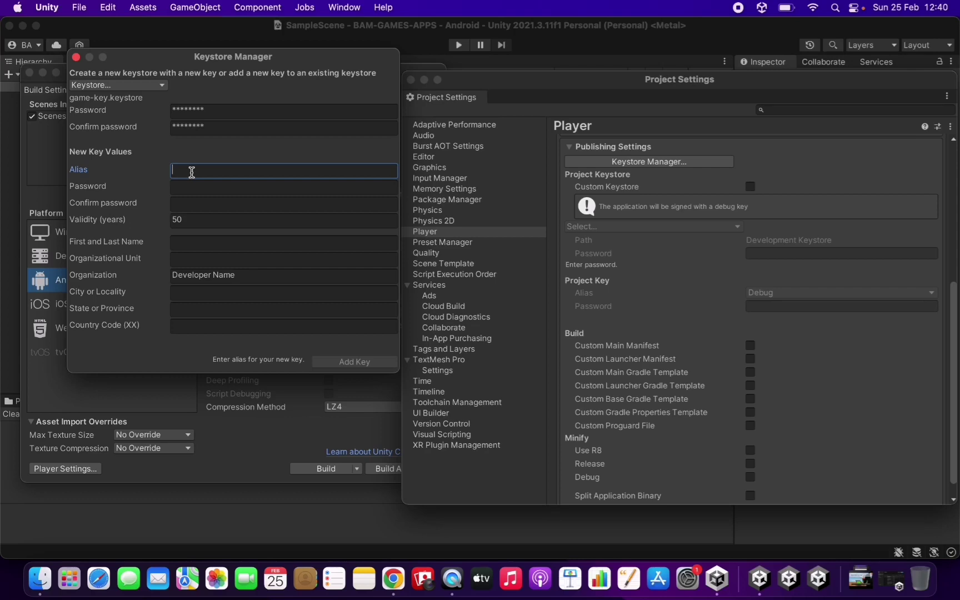
{"action": "type", "text": "gamename"}
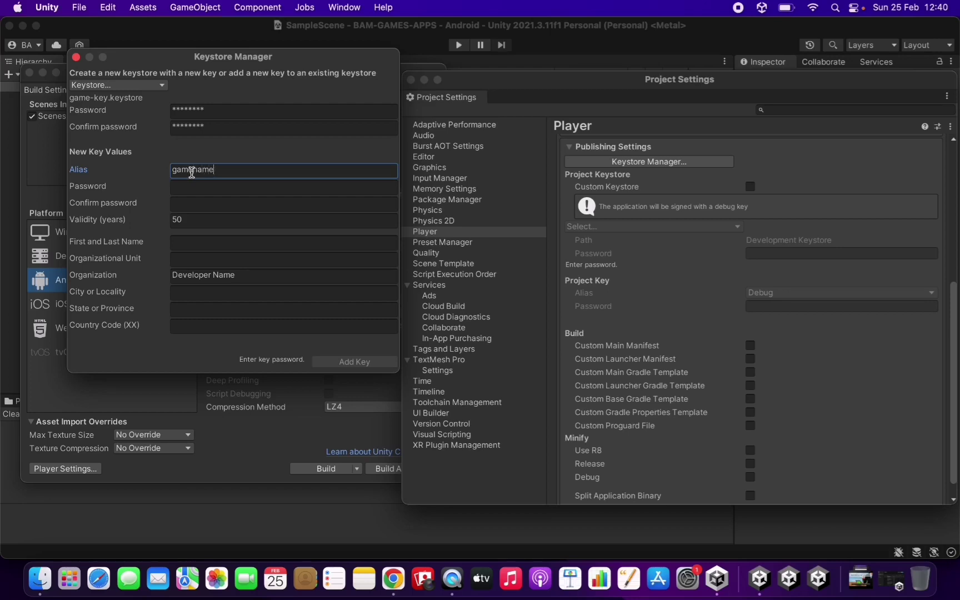
{"action": "type", "text": "-key"}
{"action": "left_click", "coordinate": [235, 185]}
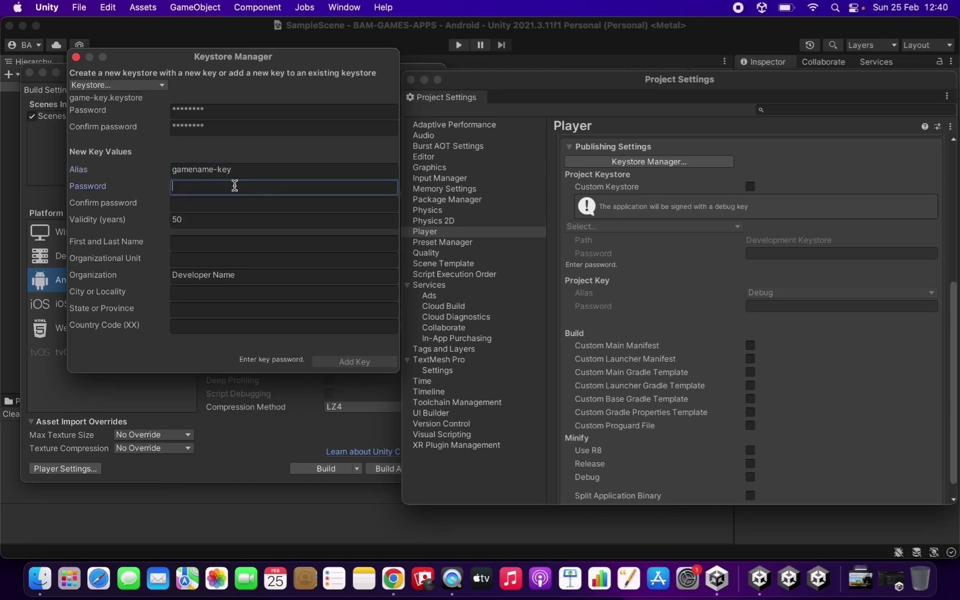
{"action": "type", "text": "****"}
{"action": "left_click", "coordinate": [230, 203]}
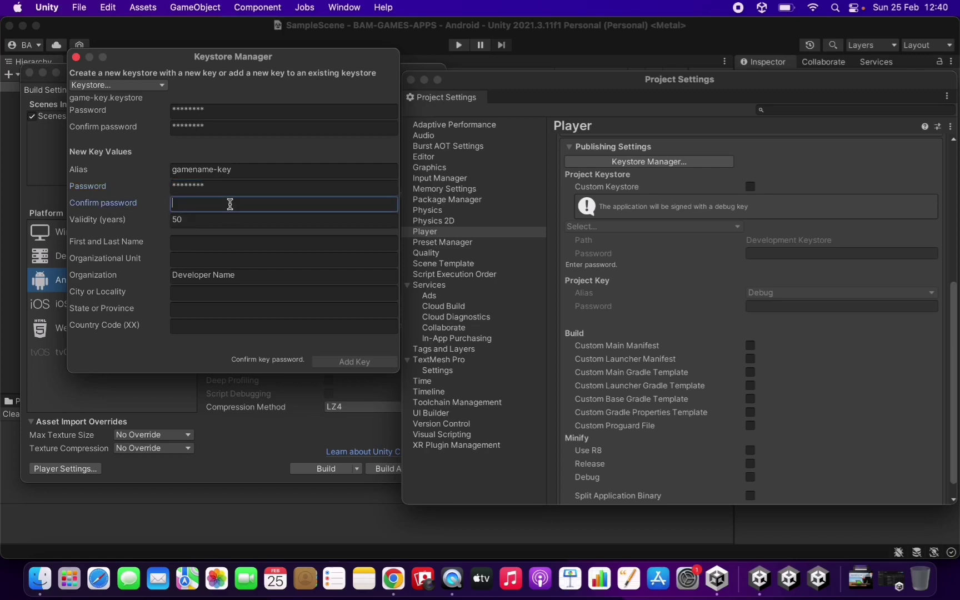
{"action": "type", "text": "***"}
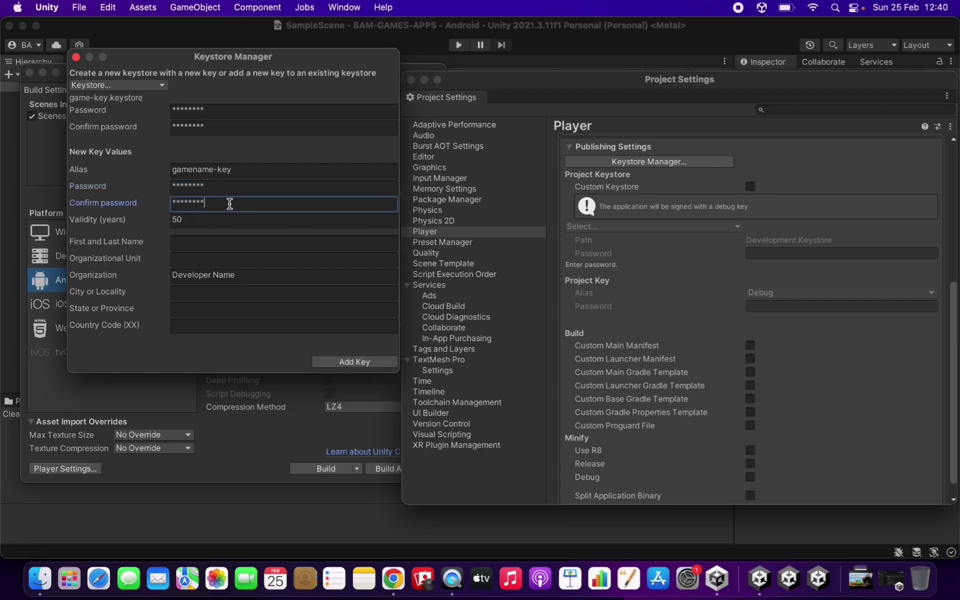
{"action": "left_click", "coordinate": [216, 114]}
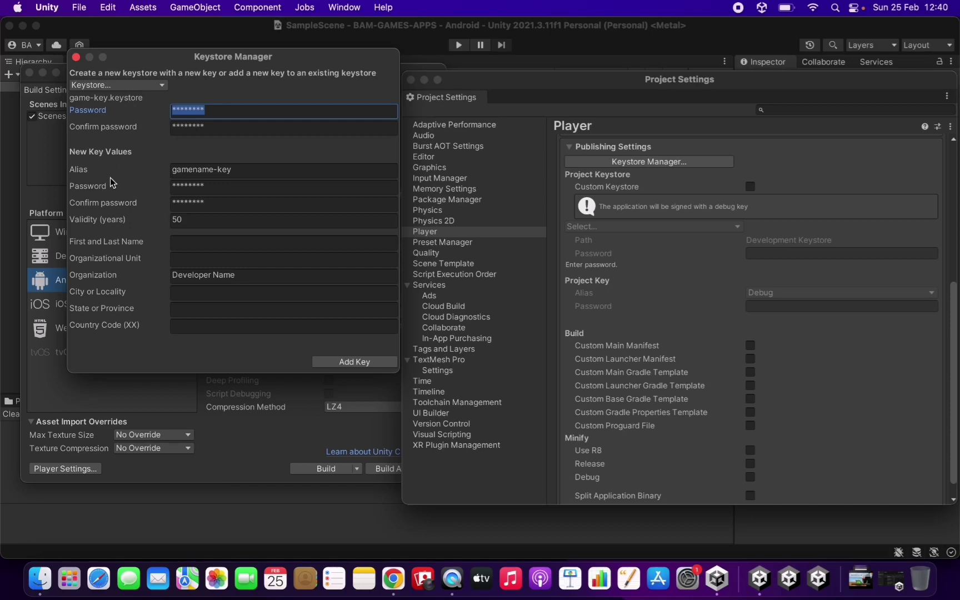
{"action": "left_click", "coordinate": [187, 171]}
{"action": "left_click", "coordinate": [243, 169]}
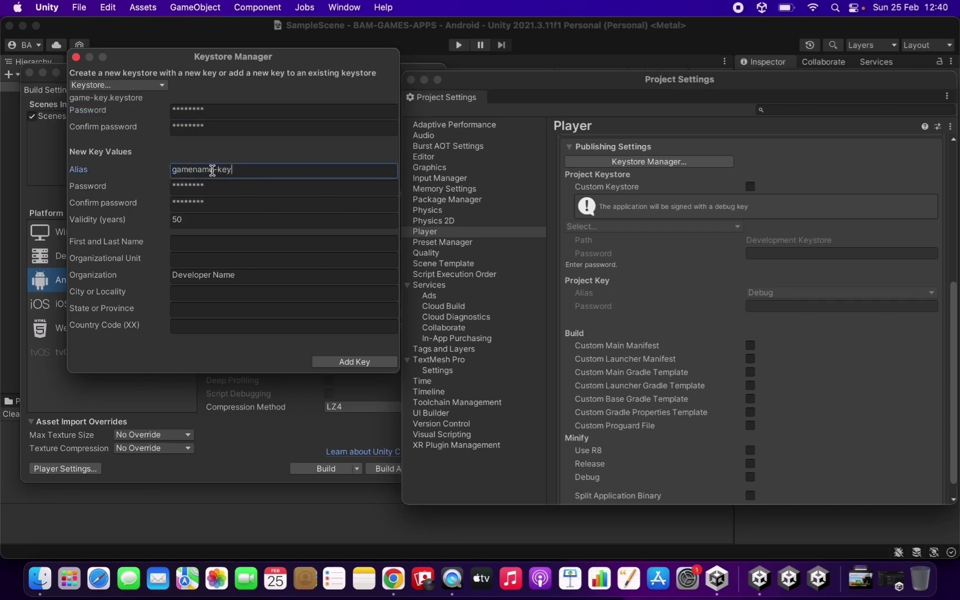
- Set the new key's validity to 1000 years
{"action": "left_click", "coordinate": [214, 219]}
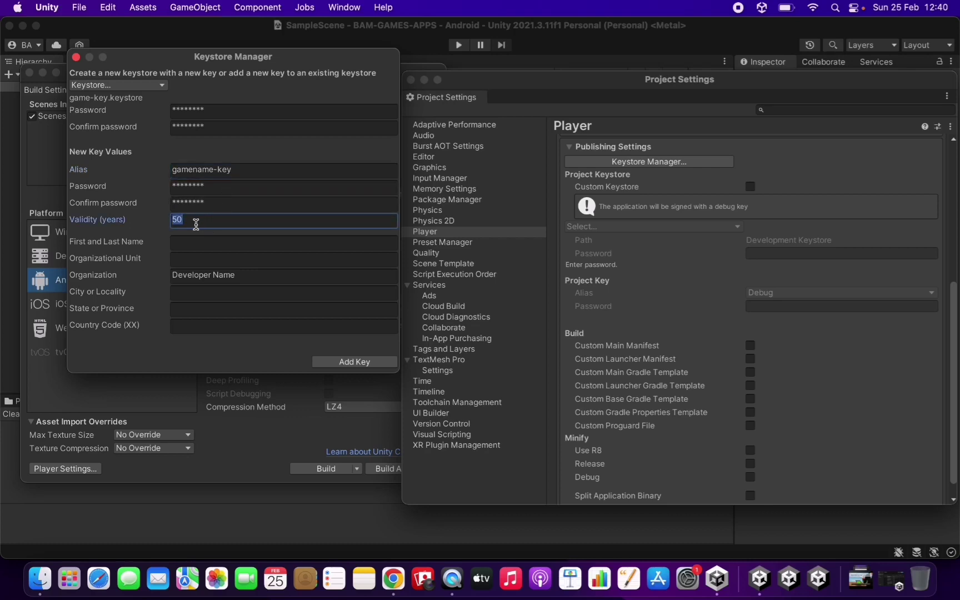
{"action": "type", "text": "10000"}
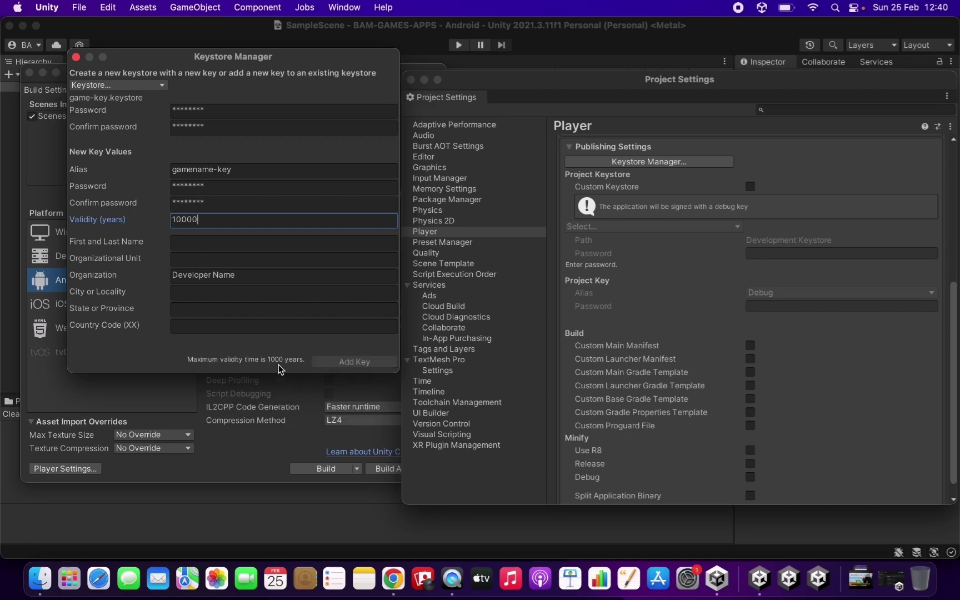
{"action": "key", "text": "BackSpace"}
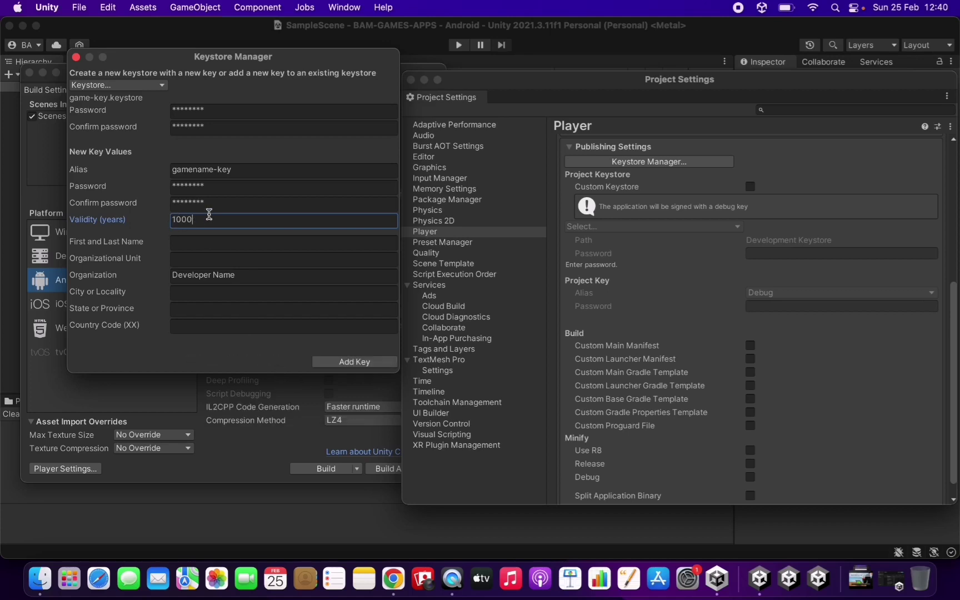
- Fill in the key's first and last name as "Name" and its organizational unit as "ID"
{"action": "left_click", "coordinate": [206, 246]}
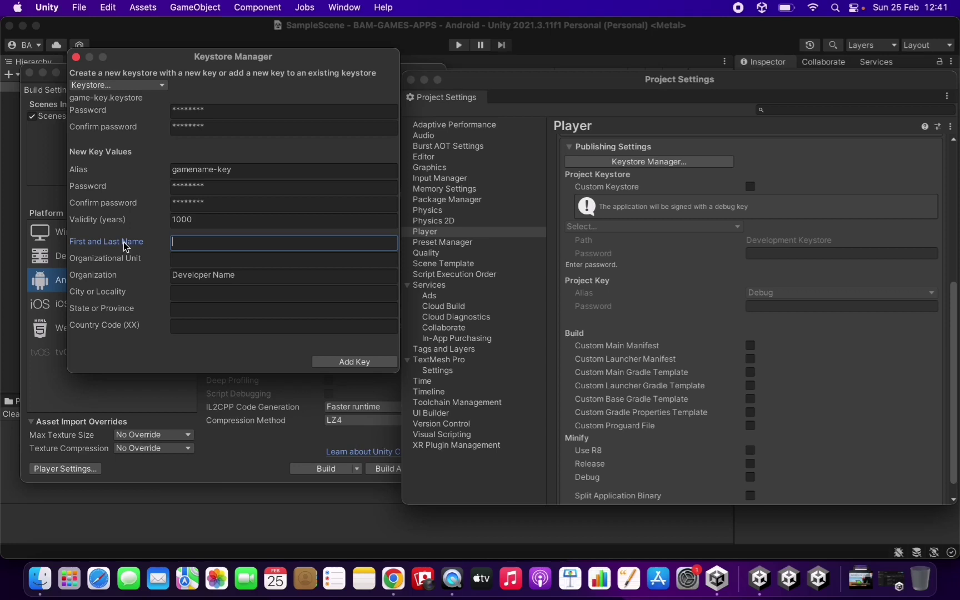
{"action": "type", "text": "Name"}
{"action": "left_click", "coordinate": [196, 258]}
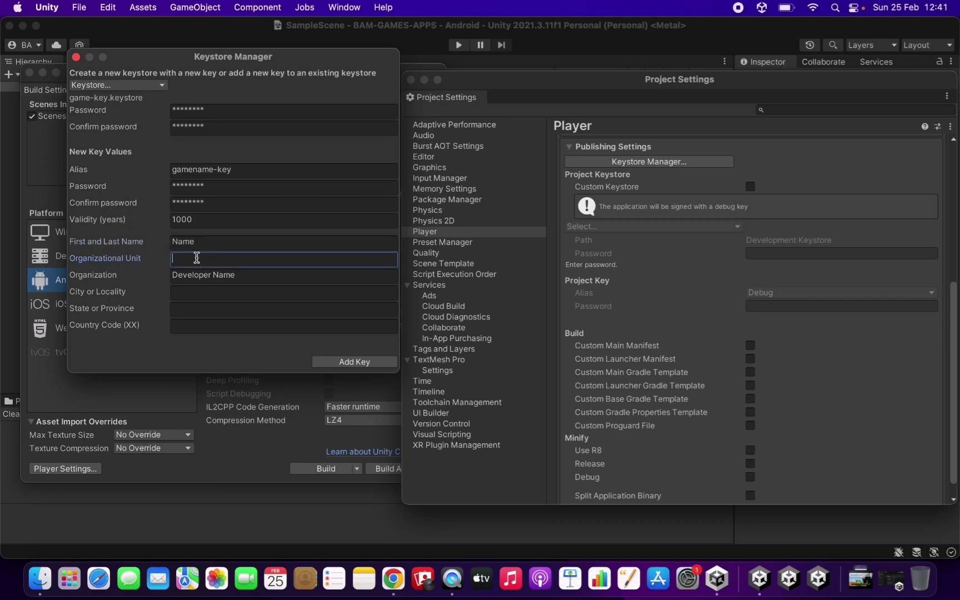
{"action": "type", "text": "IF"}
- Add the gamename-key key to the keystore and accept them as the project keystore and project key
{"action": "left_click", "coordinate": [220, 291]}
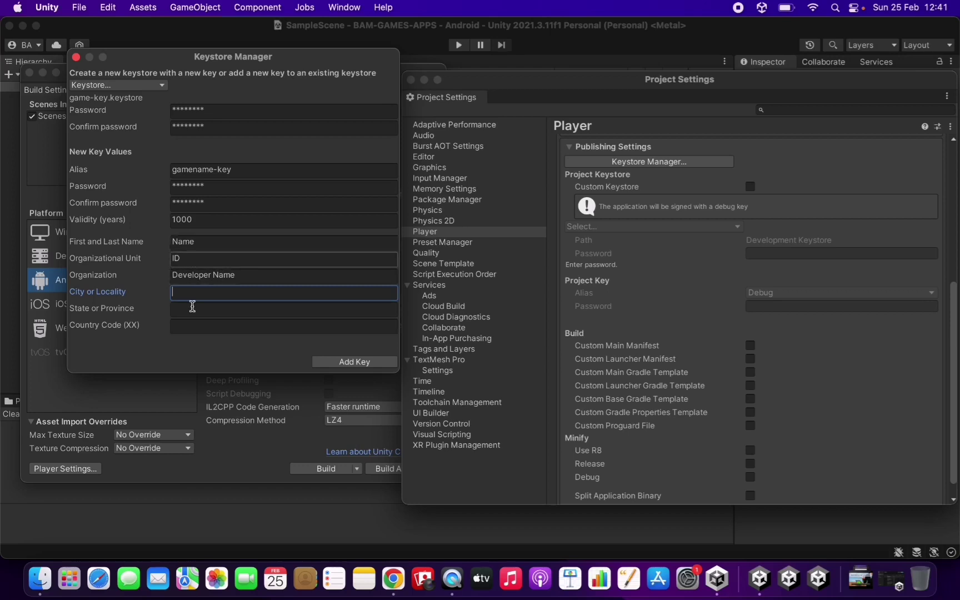
{"action": "left_click", "coordinate": [346, 362]}
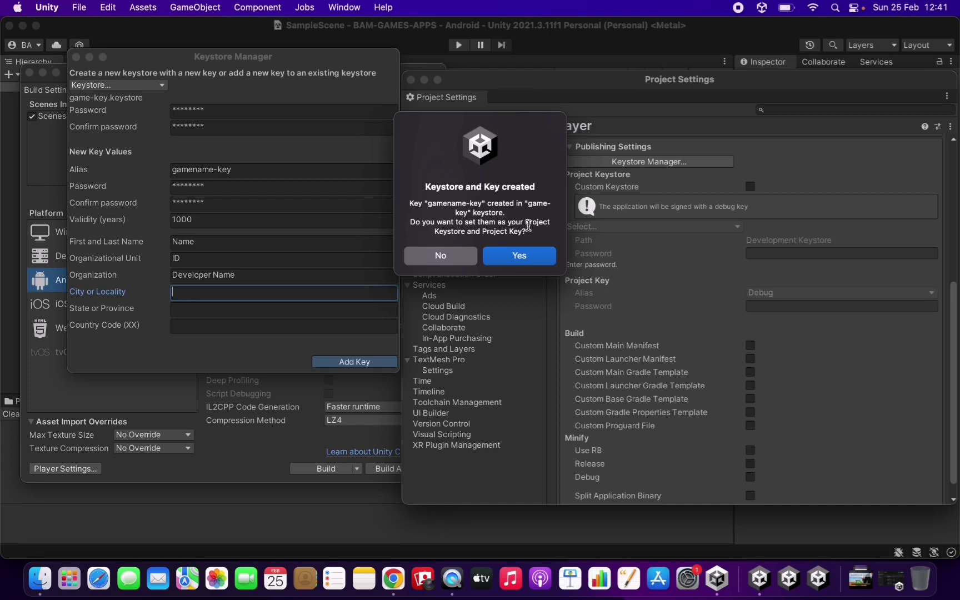
{"action": "left_click", "coordinate": [519, 257]}
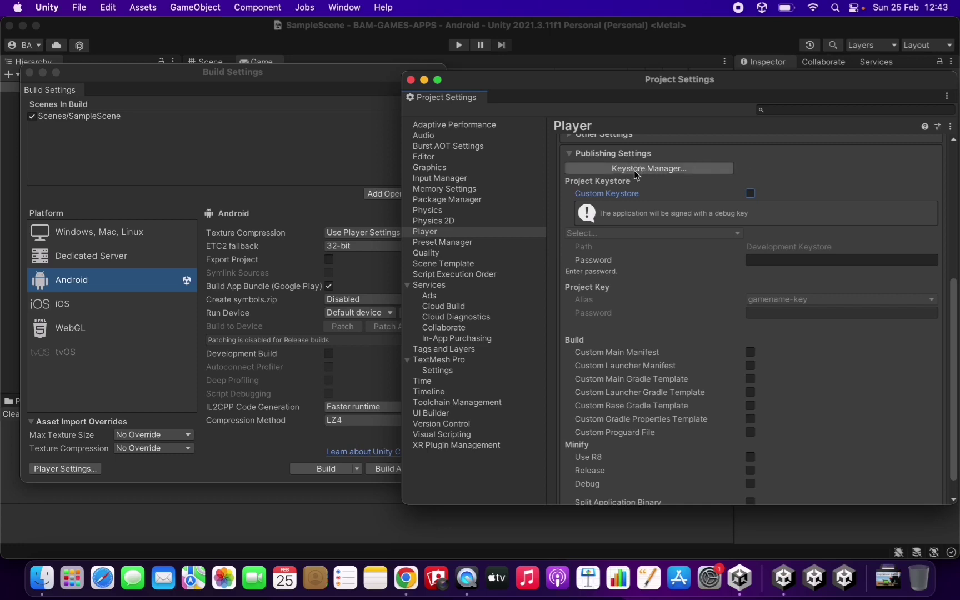
- Enable the custom keystore for the project and choose game-key.keystore from the BAM-GAMES-APPS folder on the Desktop
{"action": "left_click", "coordinate": [750, 194]}
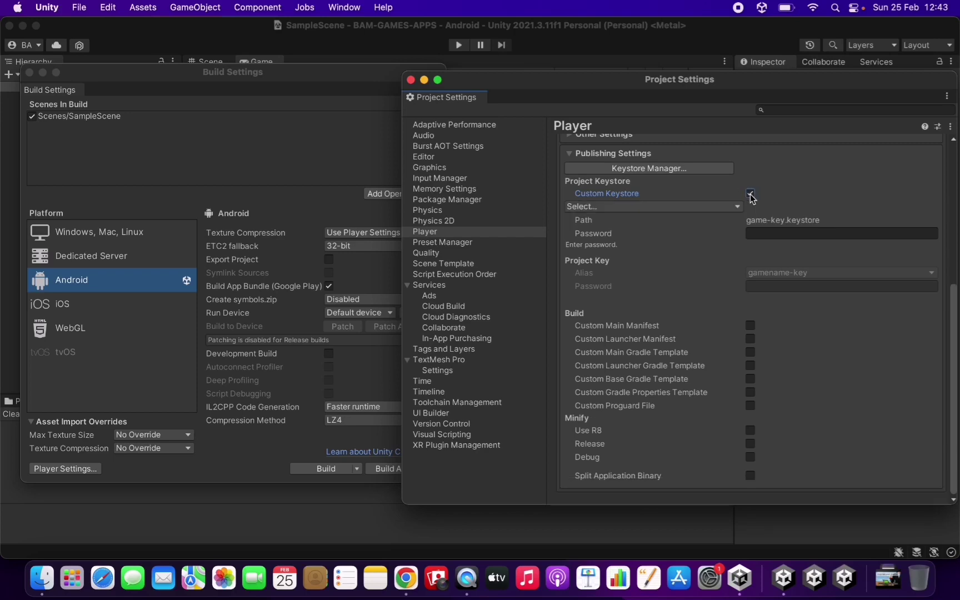
{"action": "left_click", "coordinate": [715, 205]}
{"action": "left_click", "coordinate": [665, 223]}
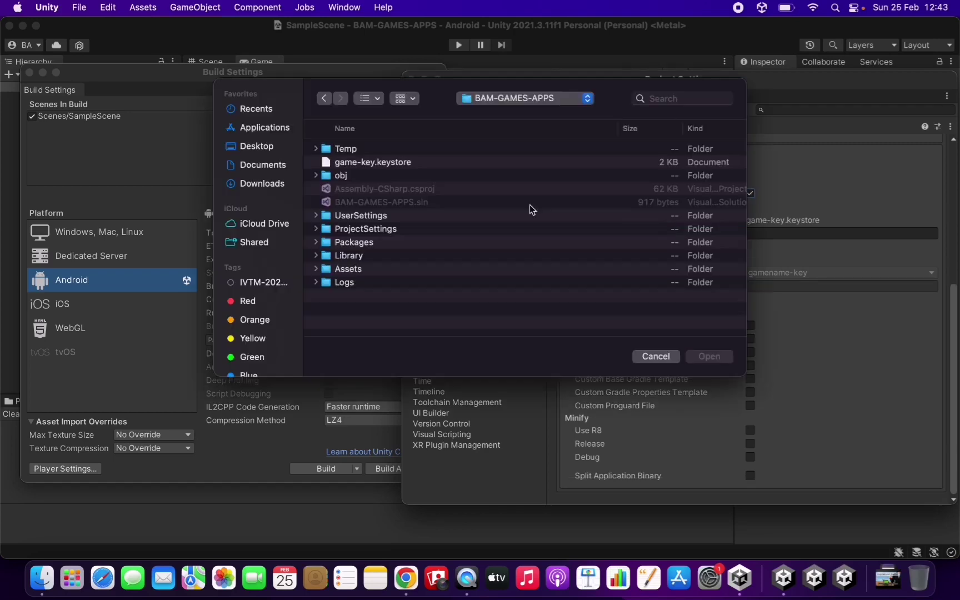
{"action": "left_click", "coordinate": [275, 143]}
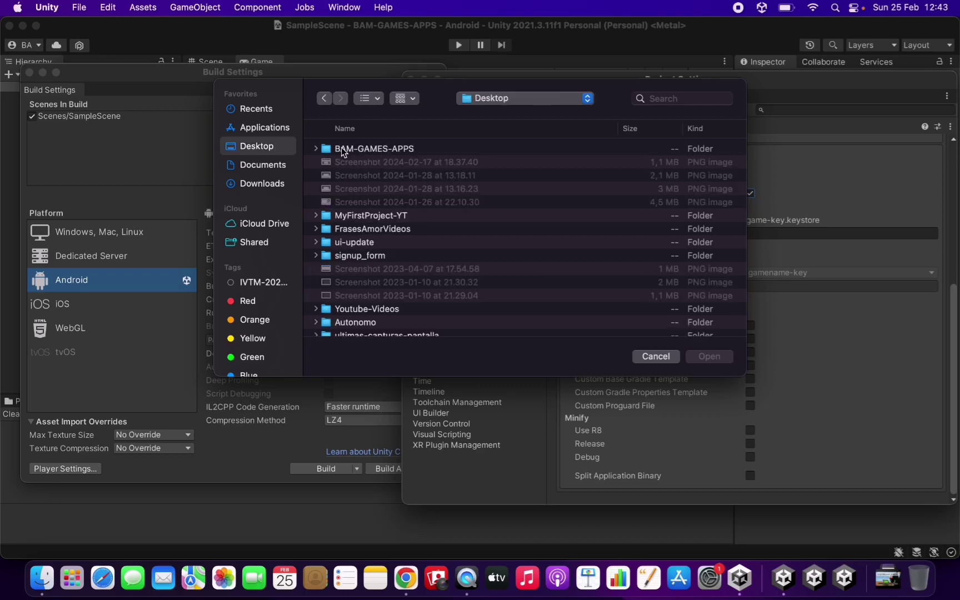
{"action": "double_click", "coordinate": [342, 147]}
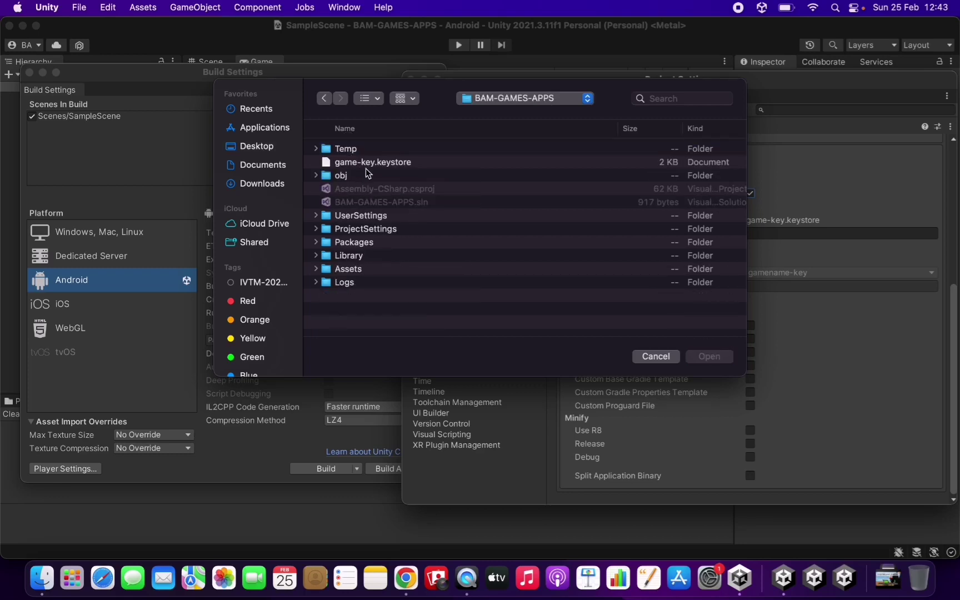
{"action": "left_click", "coordinate": [361, 163]}
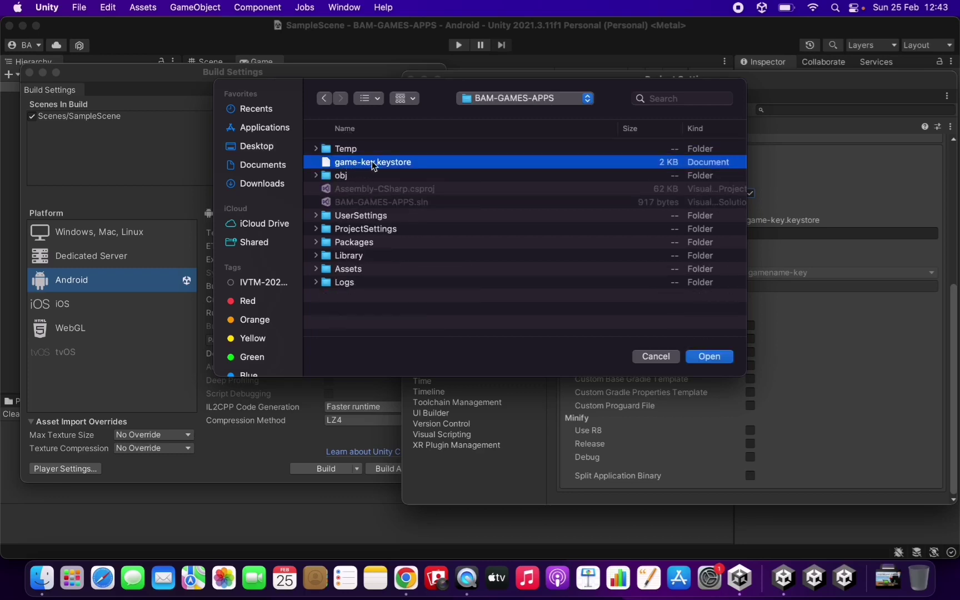
{"action": "left_click", "coordinate": [700, 356]}
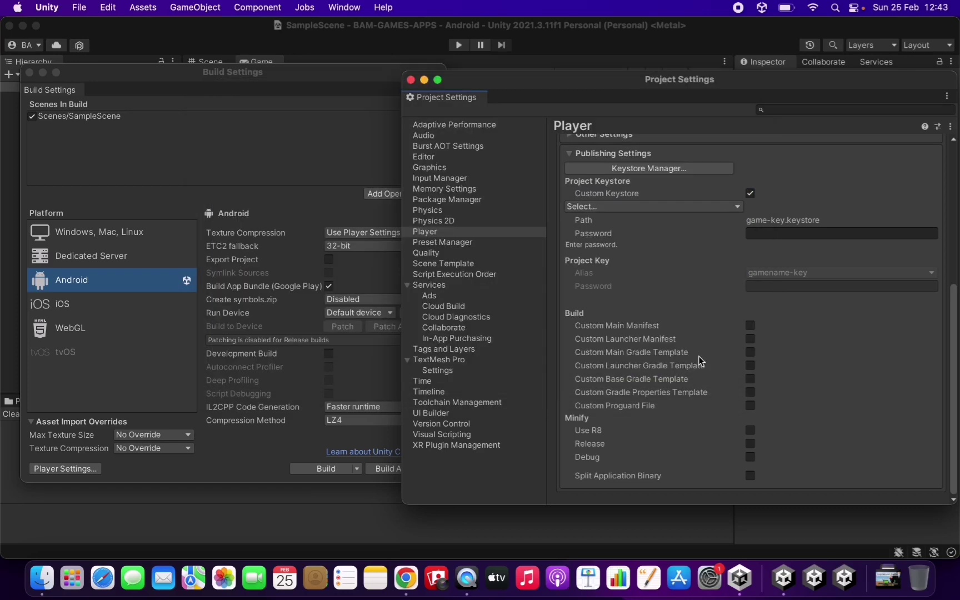
- Enter the project keystore password, select the gamename-key alias as project key, and enter the key password
{"action": "left_click", "coordinate": [781, 232]}
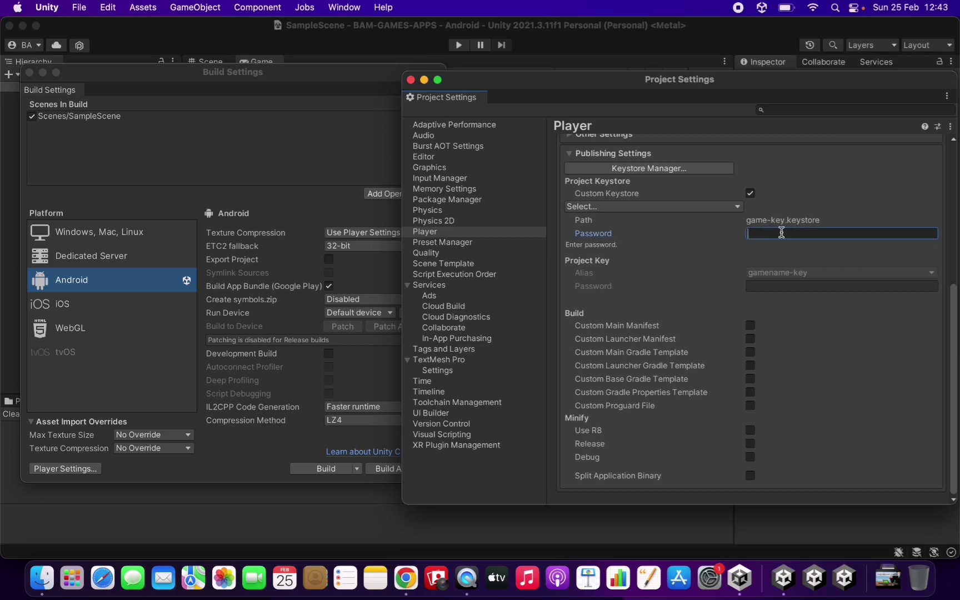
{"action": "type", "text": "******"}
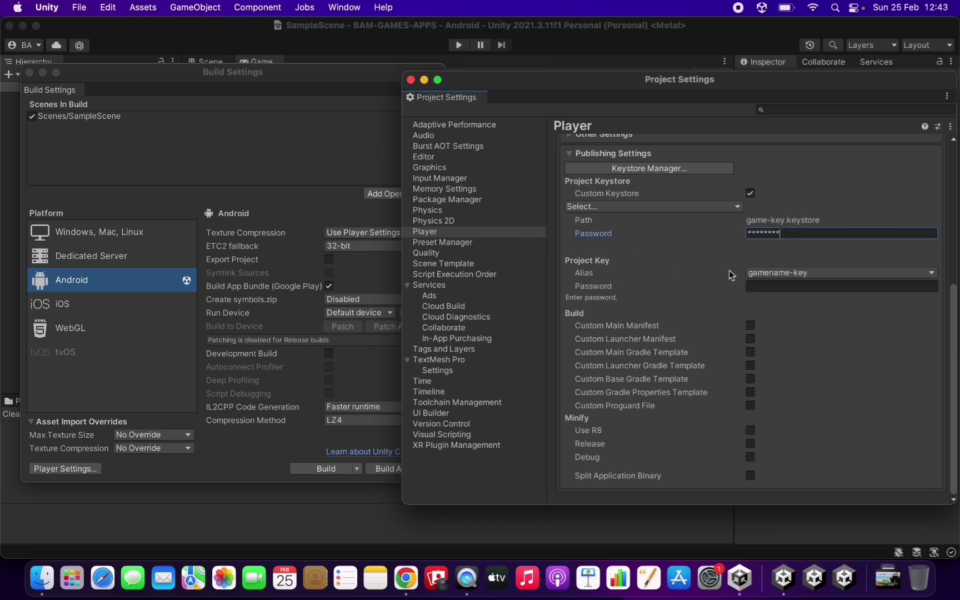
{"action": "left_click", "coordinate": [768, 272]}
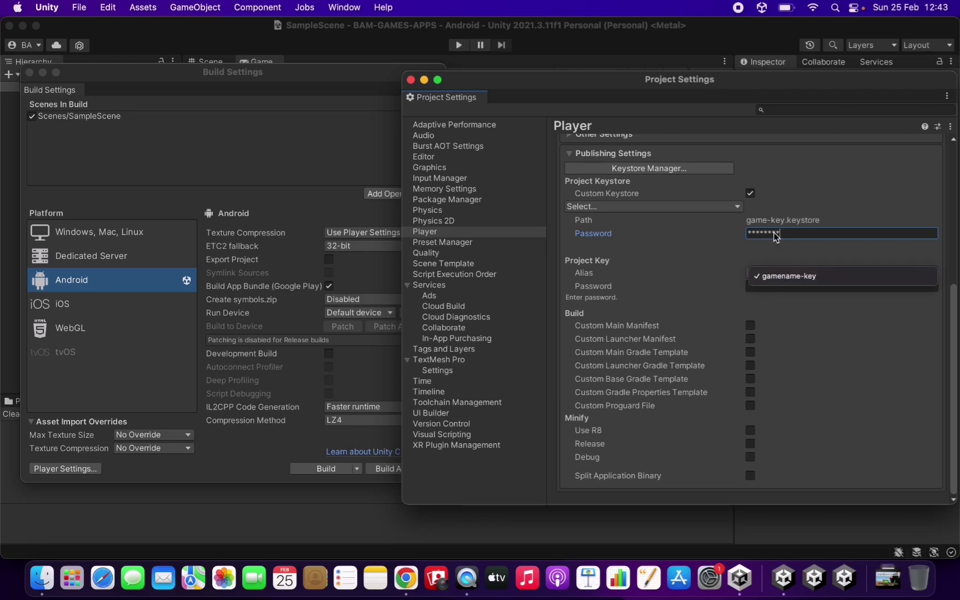
{"action": "left_click", "coordinate": [790, 277]}
{"action": "left_click", "coordinate": [770, 286]}
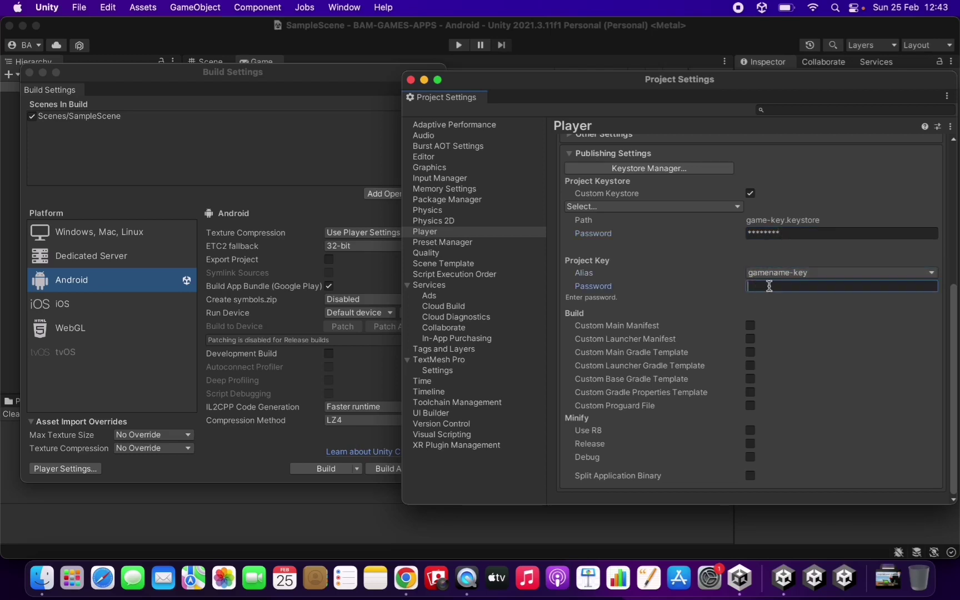
{"action": "type", "text": "********"}
{"action": "left_click", "coordinate": [708, 239]}
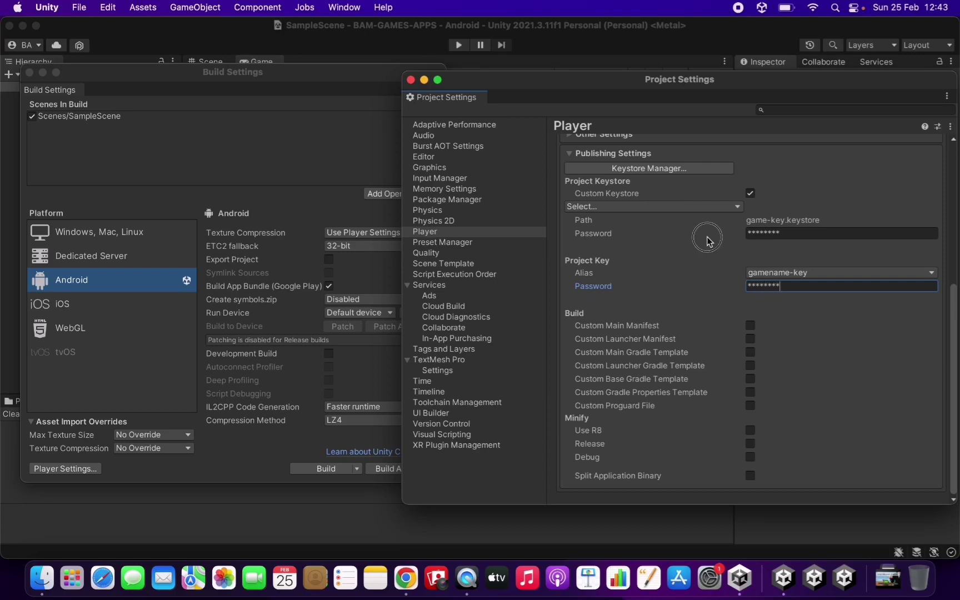
- Collapse the publishing settings, close the project settings and save the scene
{"action": "left_click", "coordinate": [571, 157]}
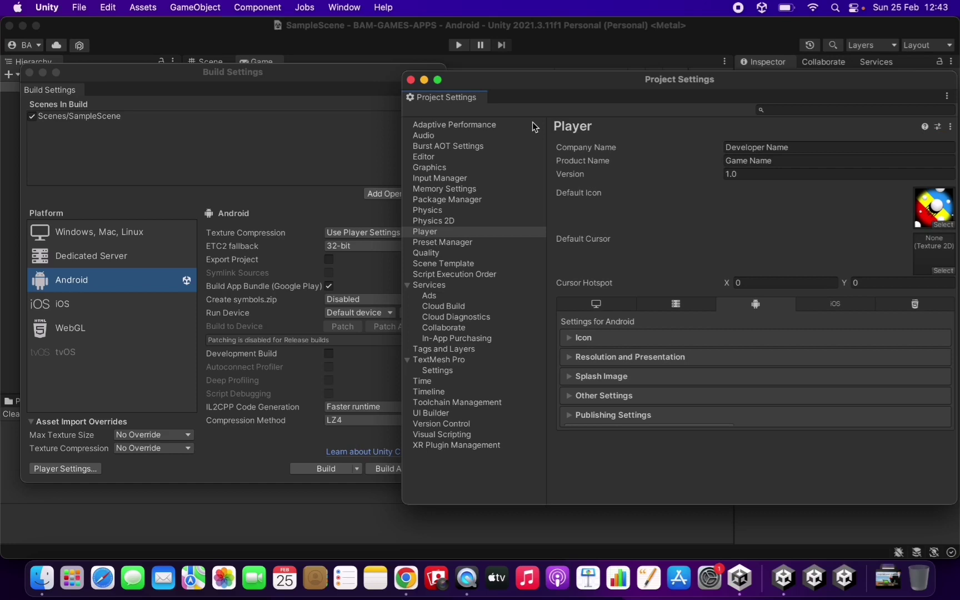
{"action": "left_click", "coordinate": [411, 80]}
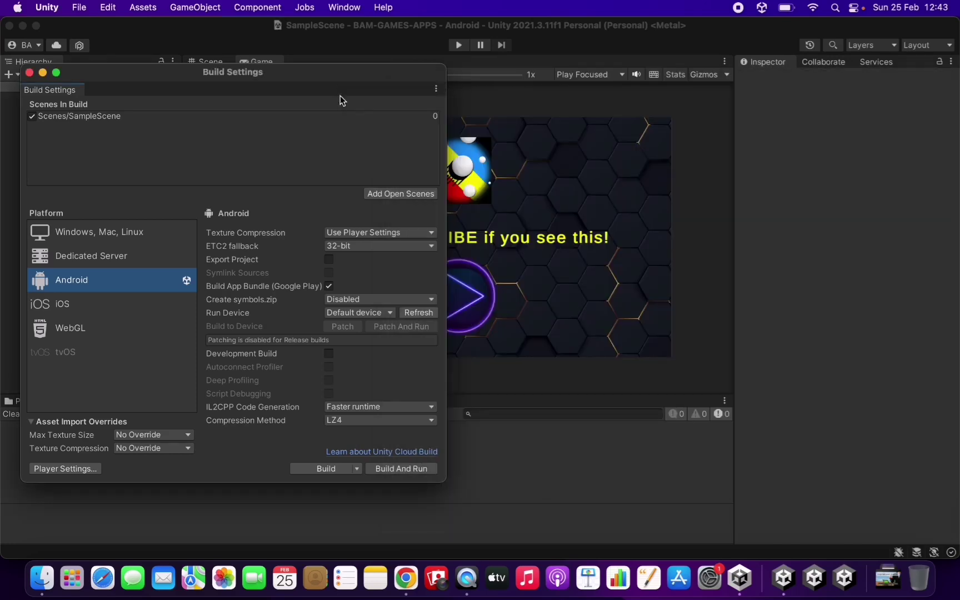
{"action": "left_click_drag", "start_coordinate": [302, 72], "coordinate": [349, 78]}
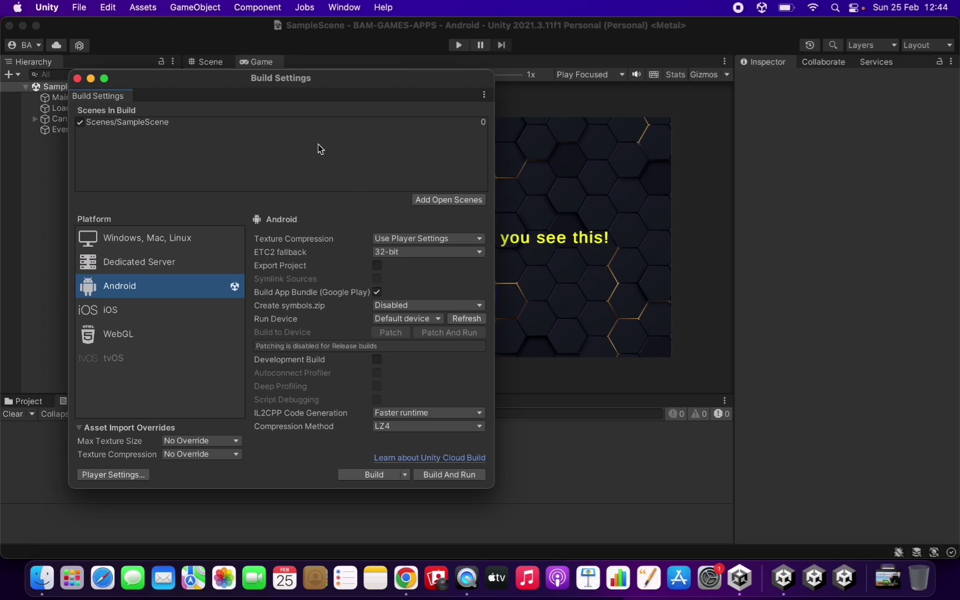
{"action": "left_click", "coordinate": [78, 7]}
{"action": "left_click", "coordinate": [111, 77]}
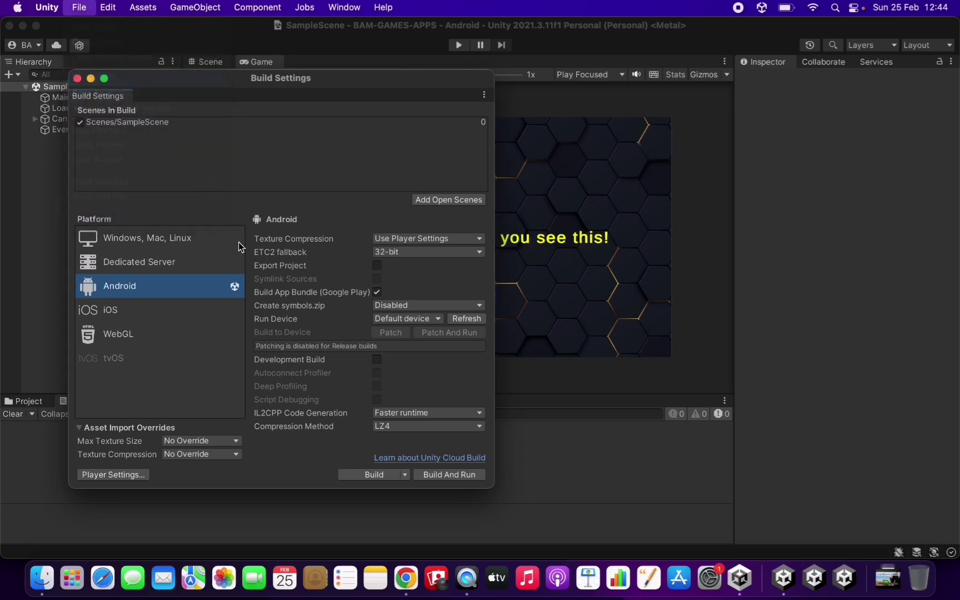
- Build the Android app bundle as gamaname-version1 in the BAM-GAMES-APPS folder
{"action": "left_click", "coordinate": [363, 475]}
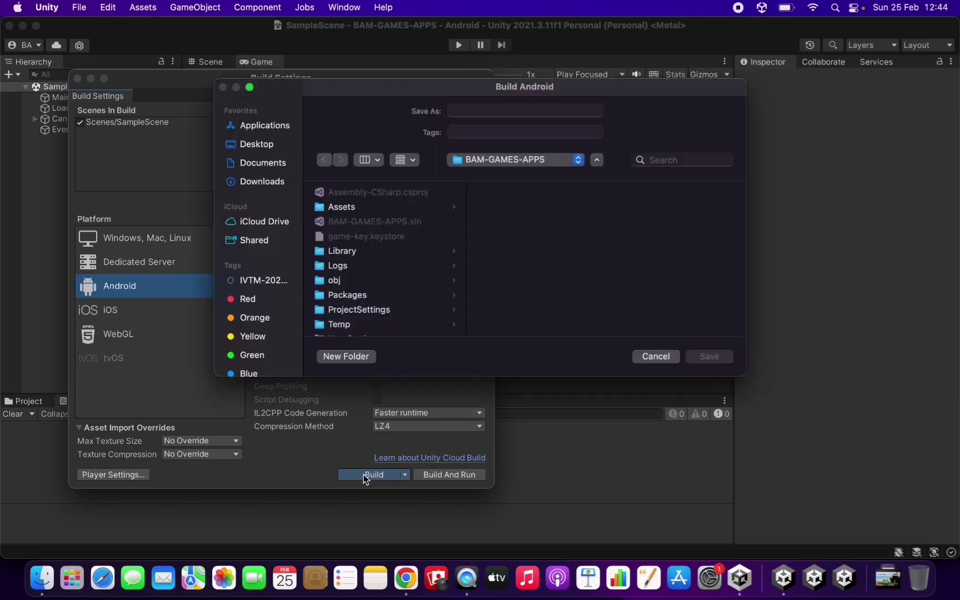
{"action": "left_click", "coordinate": [475, 109]}
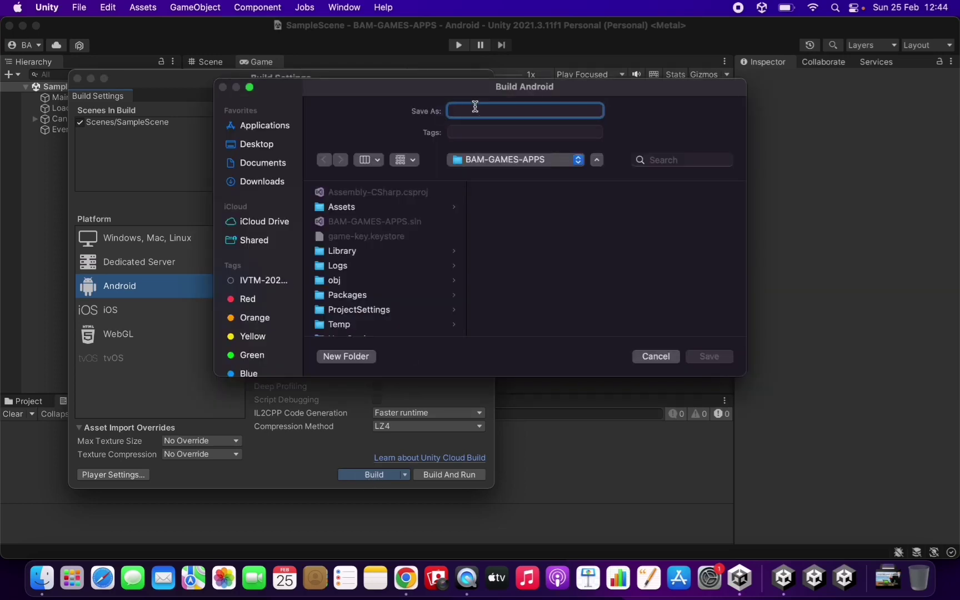
{"action": "type", "text": "gam"}
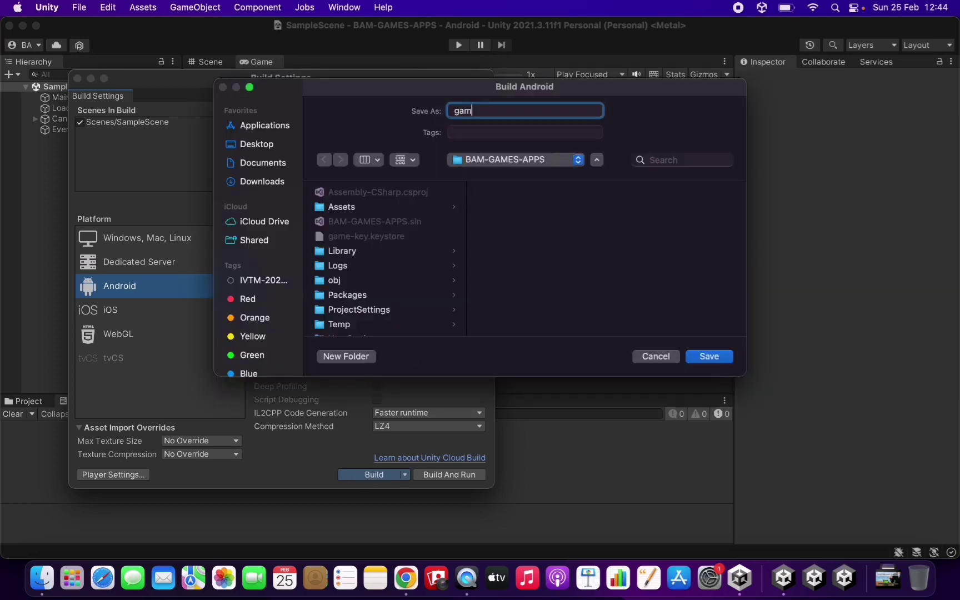
{"action": "type", "text": "aname-version1"}
{"action": "left_click", "coordinate": [705, 356]}
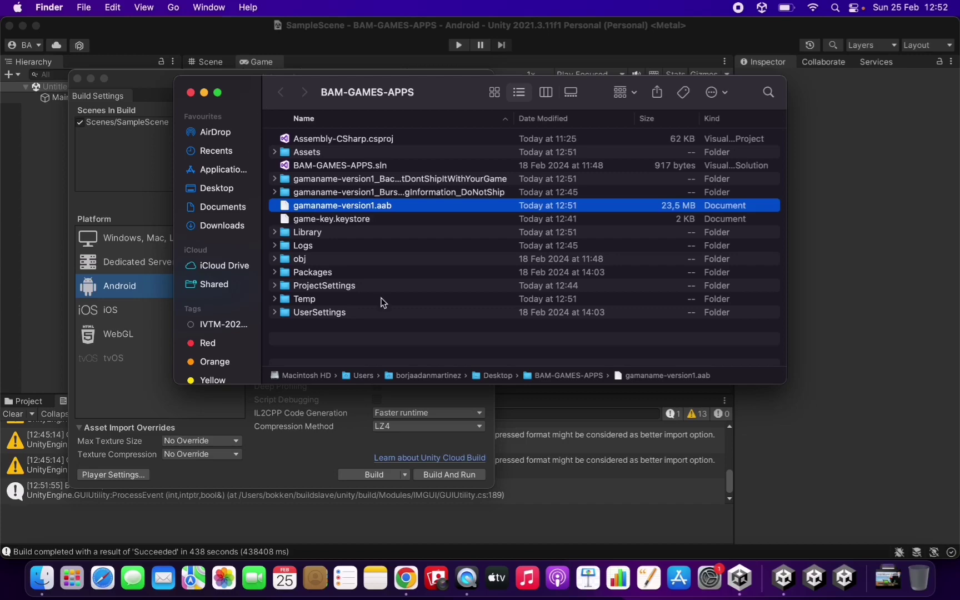
- Return to the Unity editor and review the build warnings and messages in the console
{"action": "left_click", "coordinate": [41, 273]}
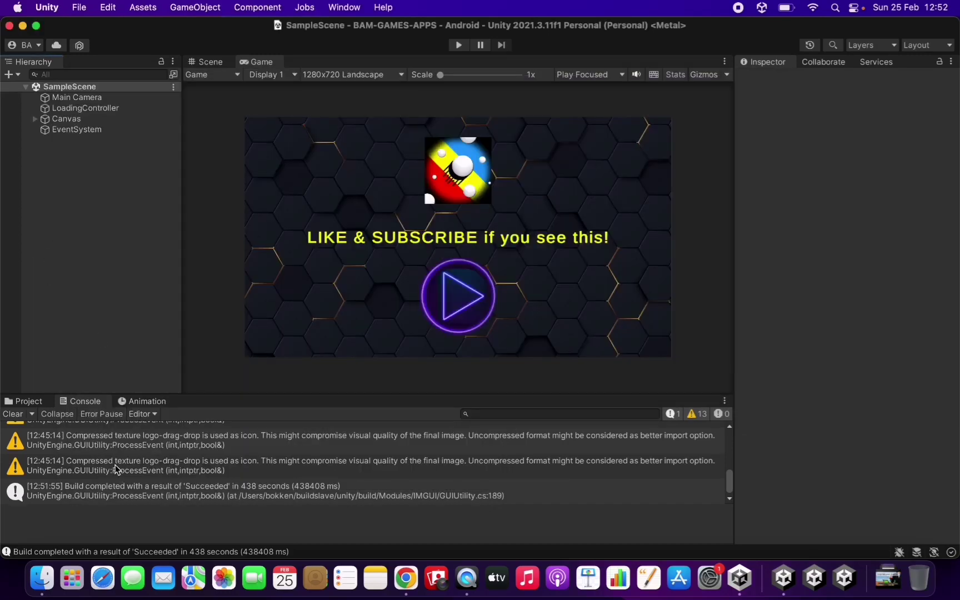
{"action": "scroll", "coordinate": [115, 465], "scroll_direction": "up", "scroll_amount": 5}
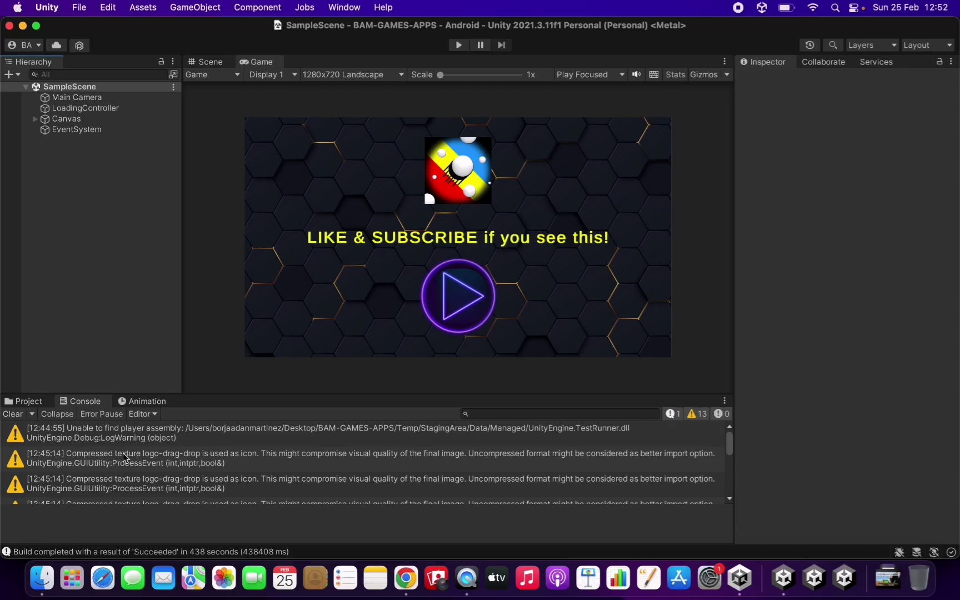
{"action": "scroll", "coordinate": [107, 461], "scroll_direction": "down", "scroll_amount": 5}
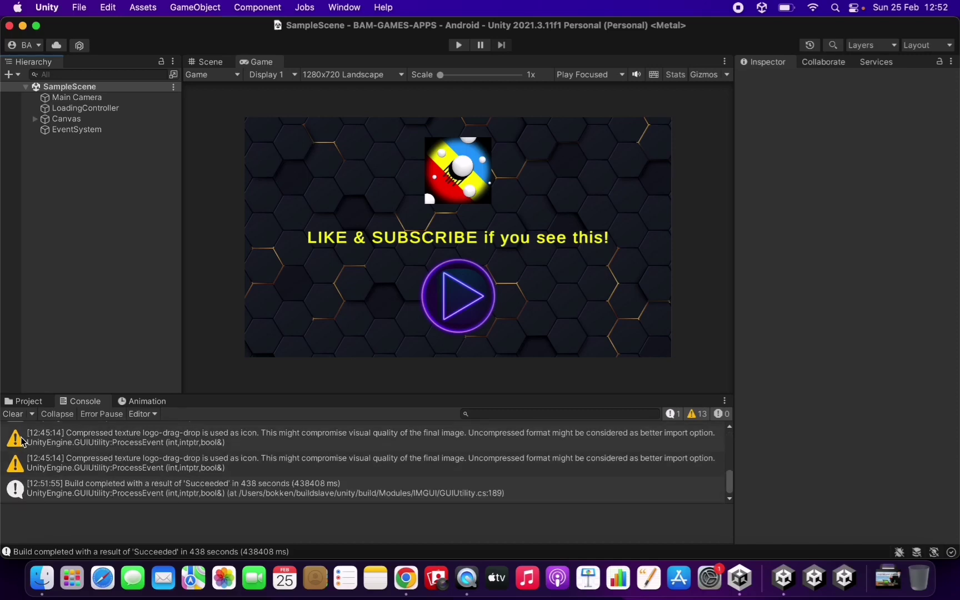
{"action": "scroll", "coordinate": [20, 437], "scroll_direction": "up", "scroll_amount": 5}
{"action": "scroll", "coordinate": [20, 450], "scroll_direction": "up", "scroll_amount": 4}
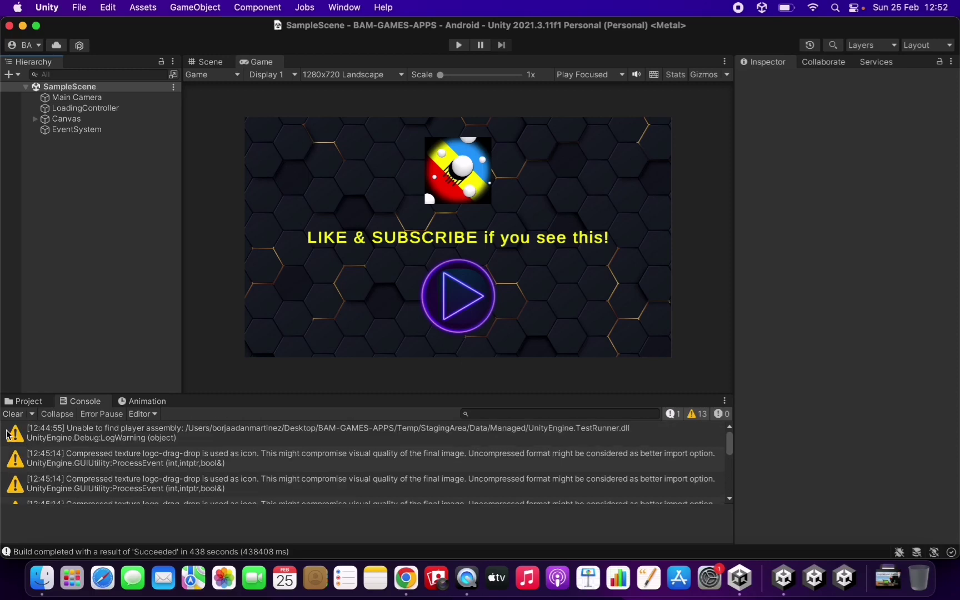